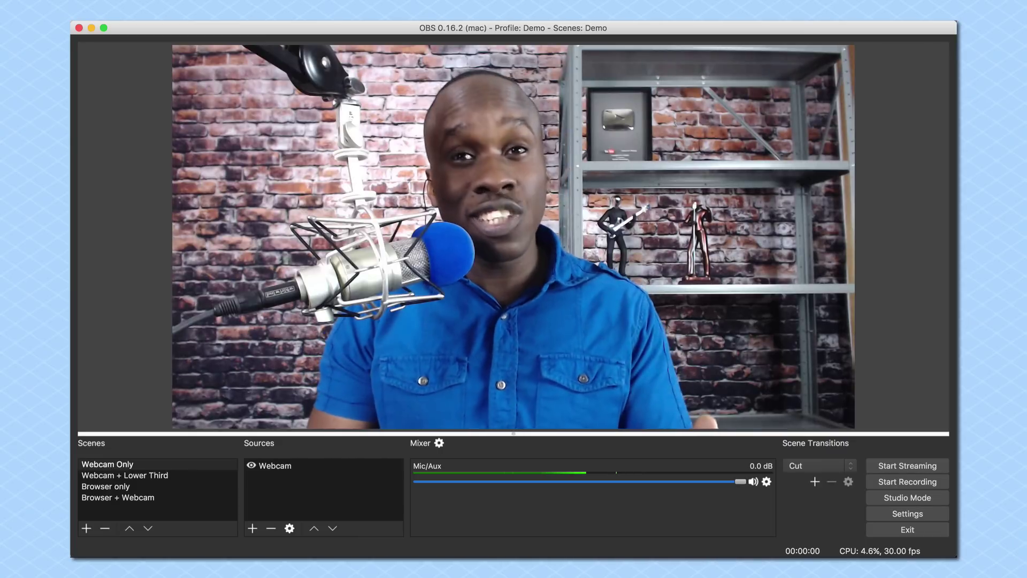
Step: Switch to Loopback and create a new virtual device named "Skype Interview"
key(super+Tab)
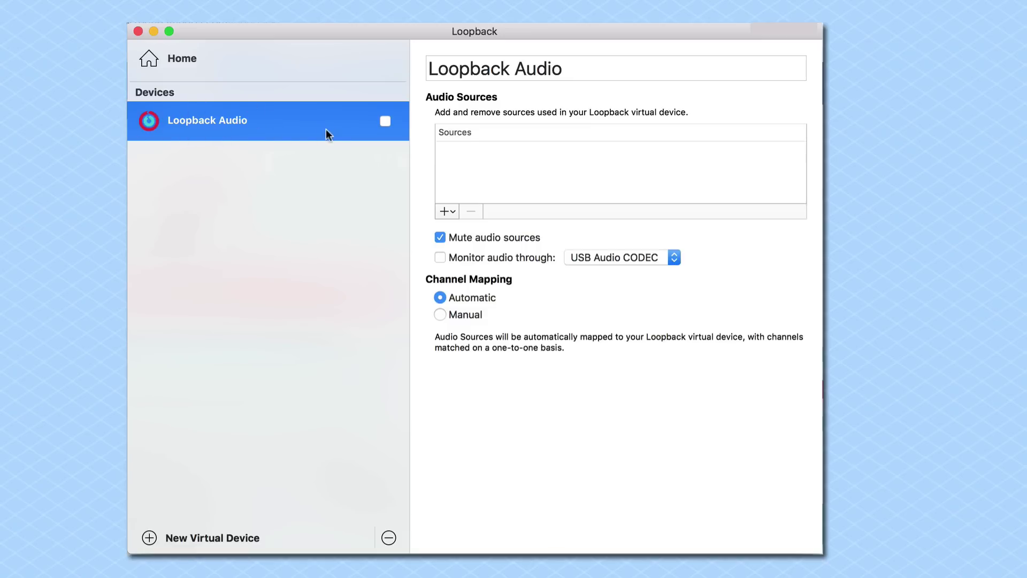
click(149, 537)
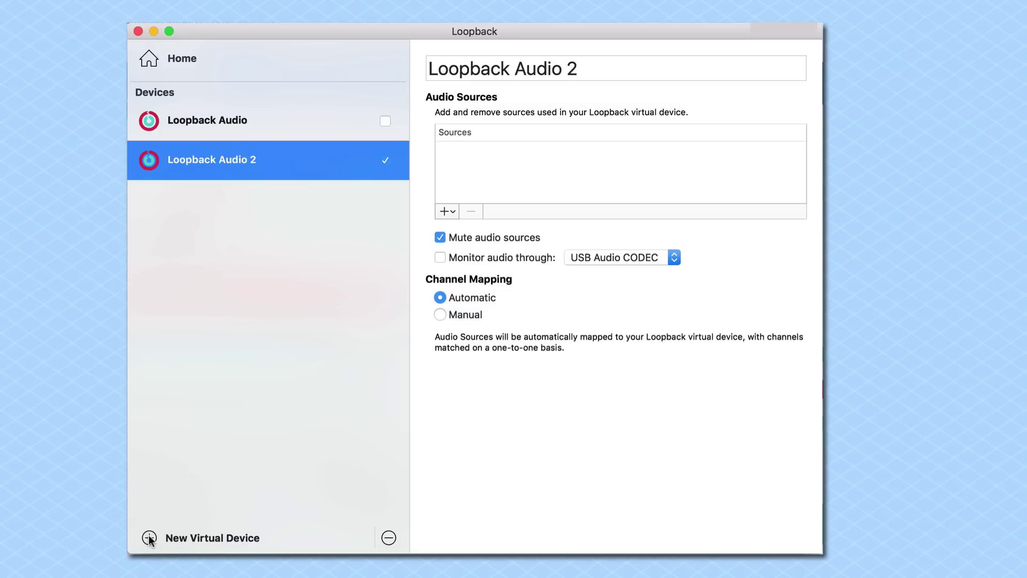
triple_click(484, 66)
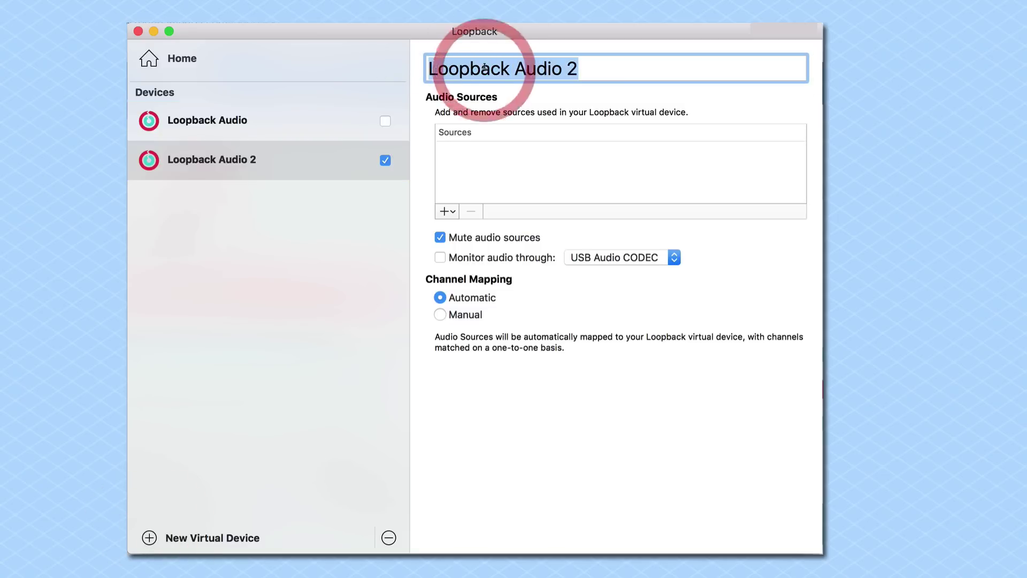
text(Skype Interview)
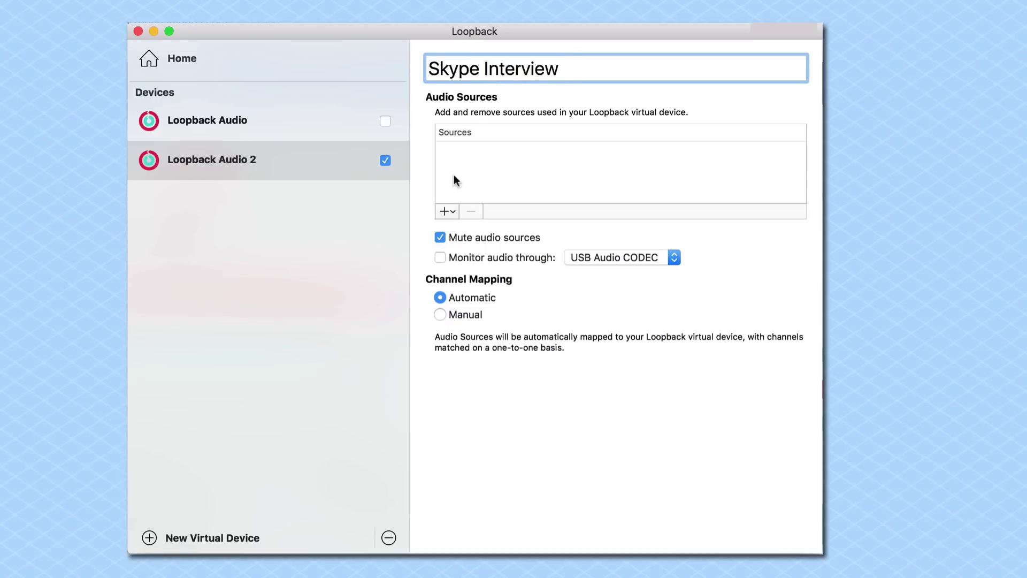
Step: Add Skype as an audio source of the Skype Interview device and turn off Mute audio sources
click(450, 211)
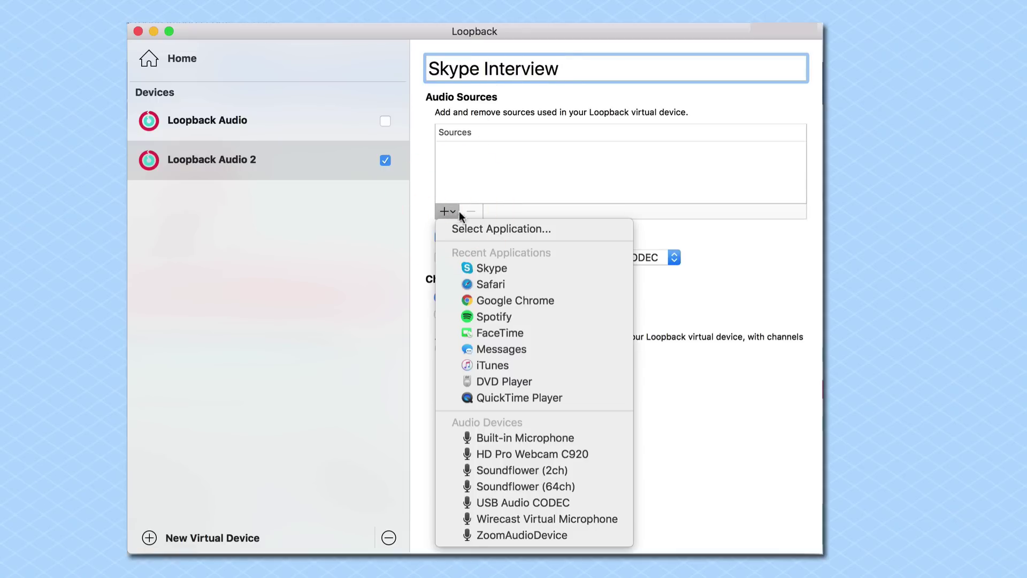
click(486, 267)
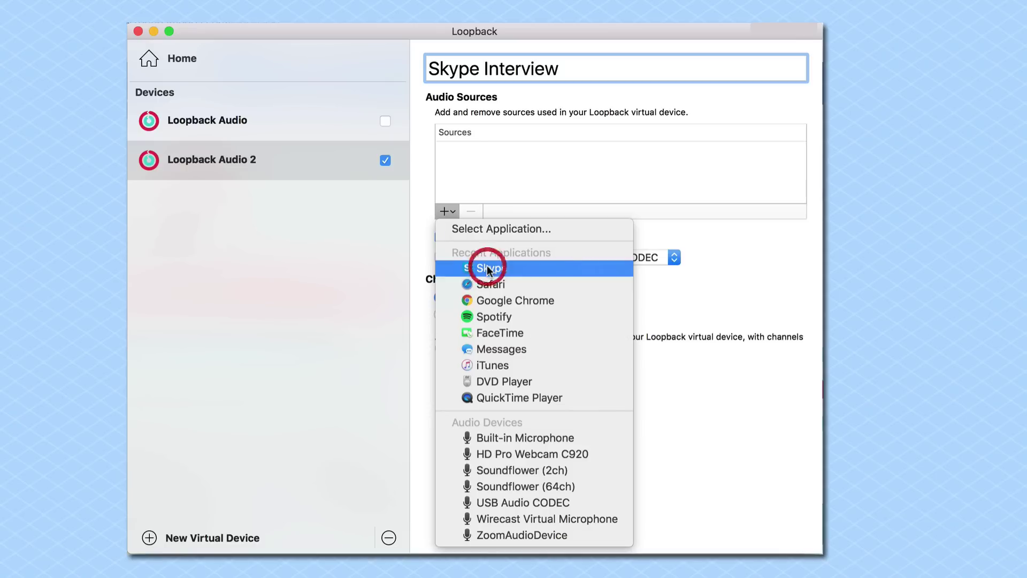
click(341, 256)
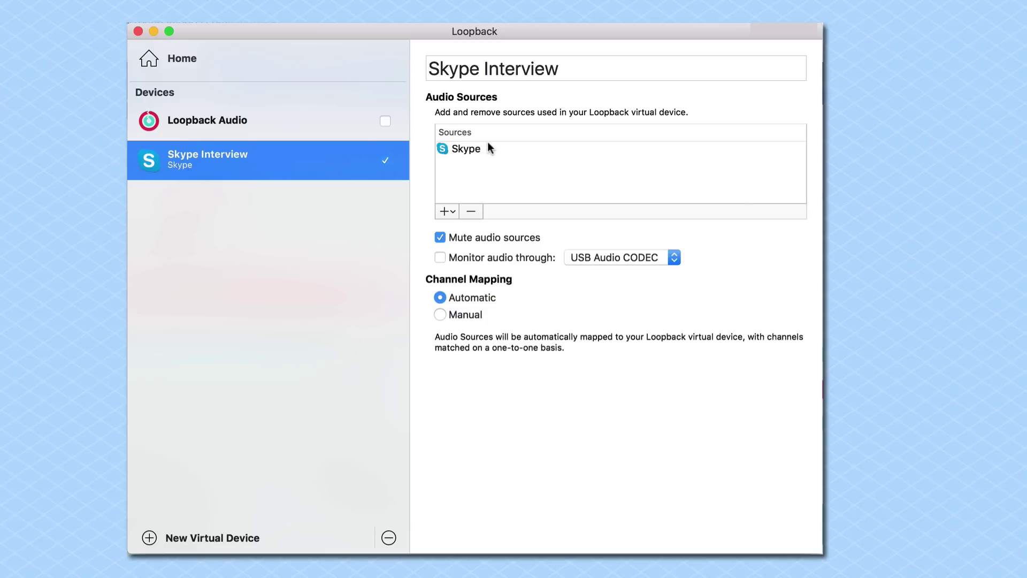
click(440, 241)
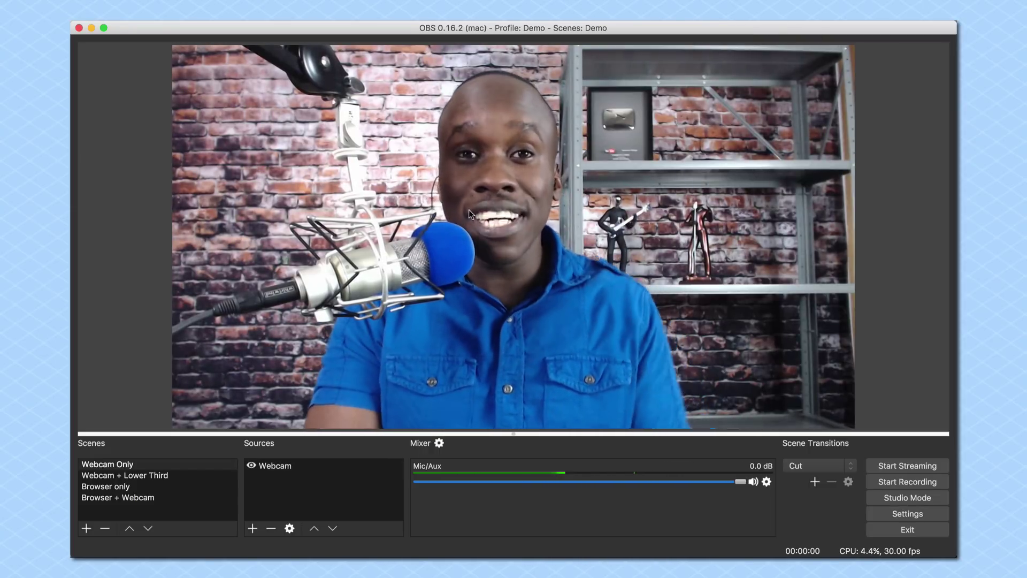
Step: In the OBS audio settings, set Mic/Auxiliary Audio Device 2 to Skype Interview and apply the change
click(886, 513)
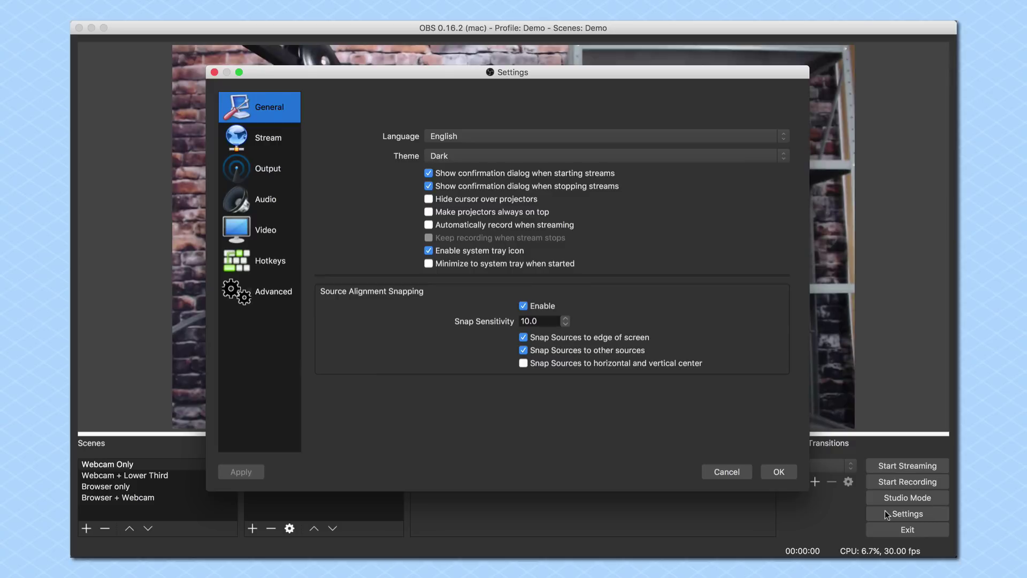
click(273, 200)
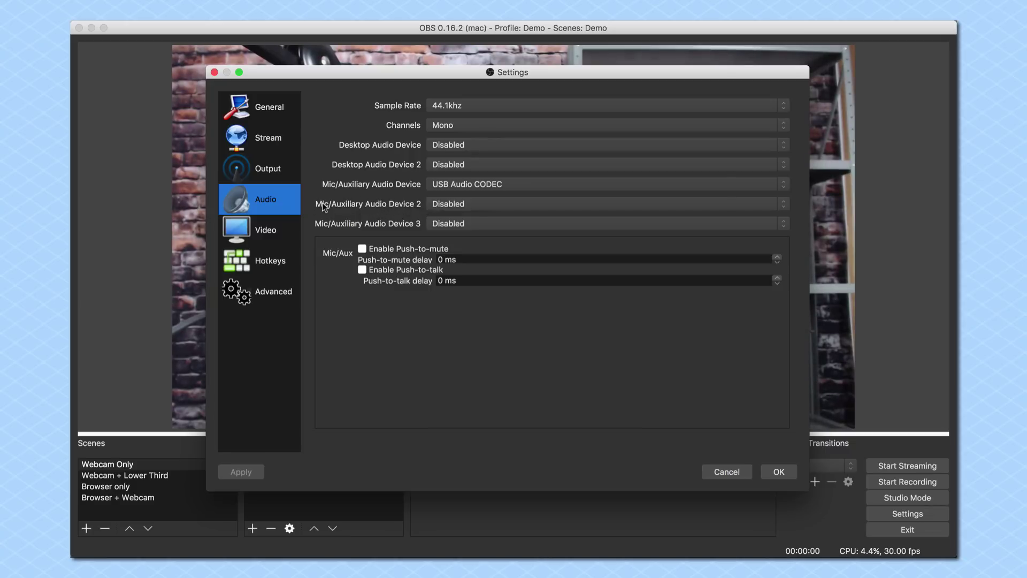
click(464, 204)
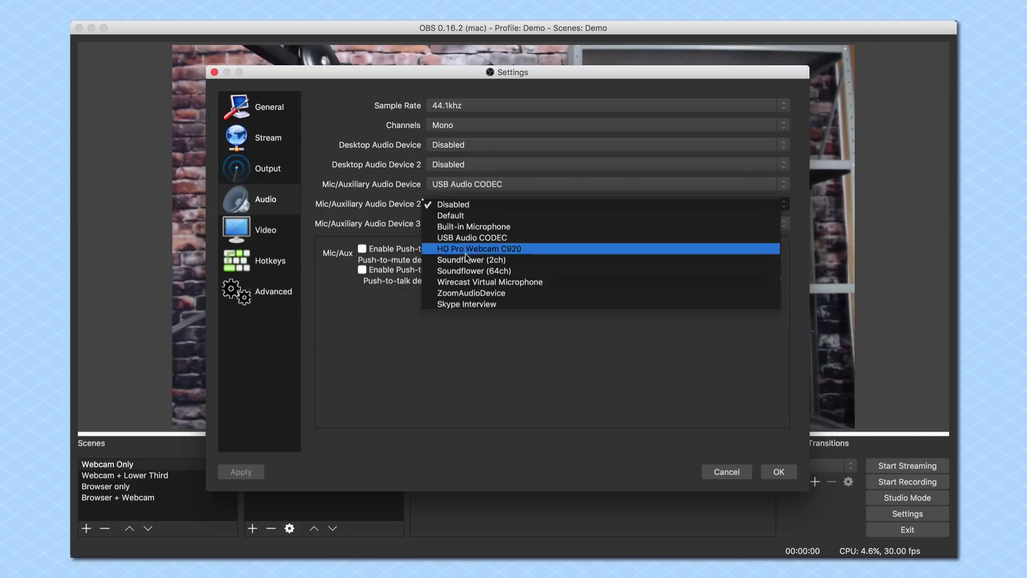
click(463, 303)
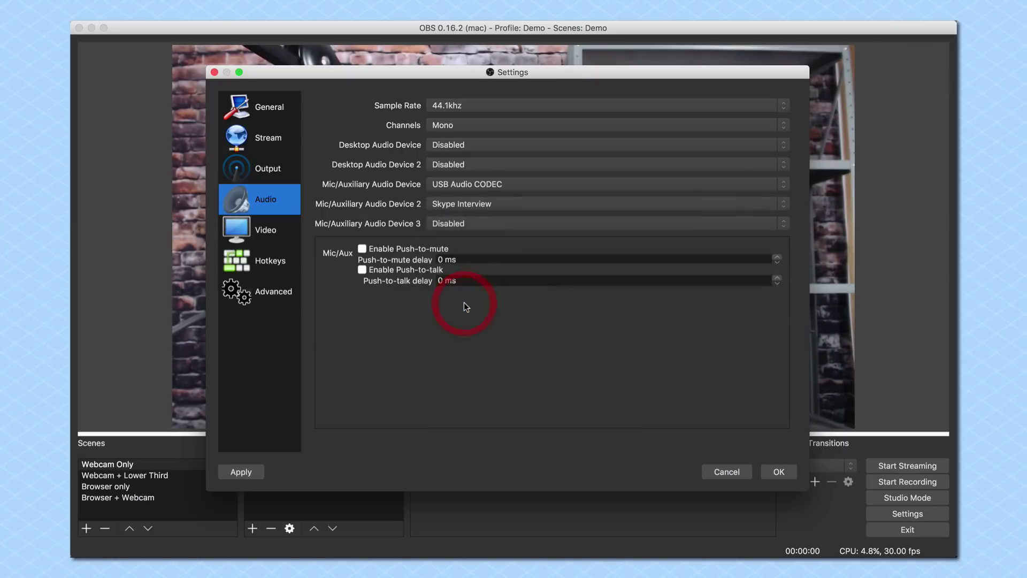
click(778, 473)
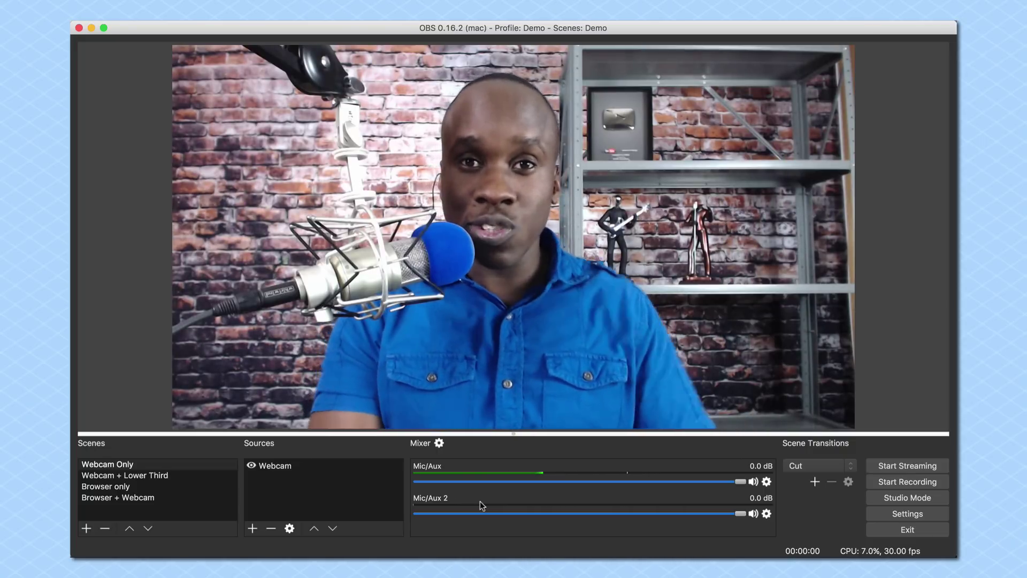
Step: Add a new scene named "Skype Interview"
click(86, 528)
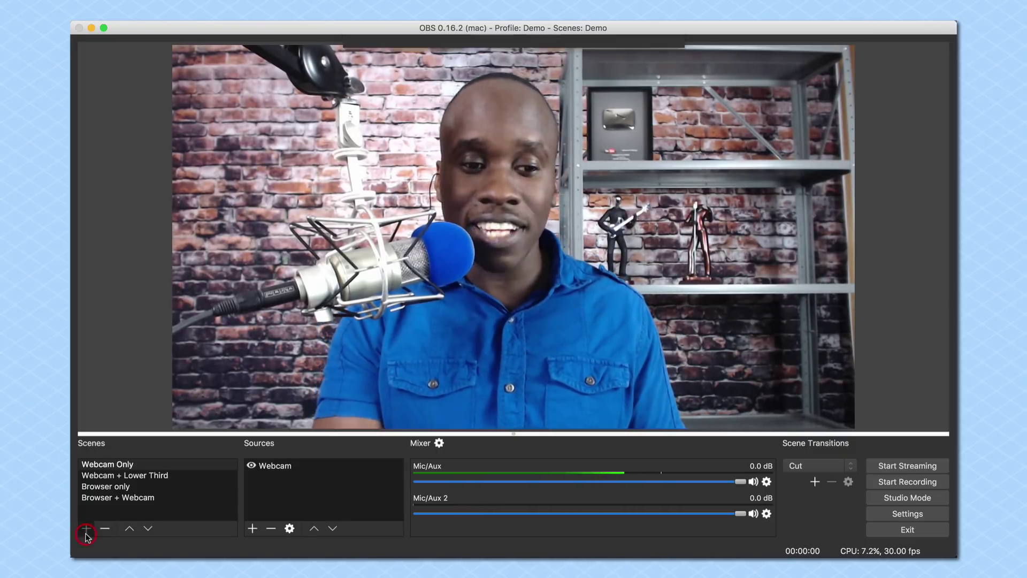
text(Skype )
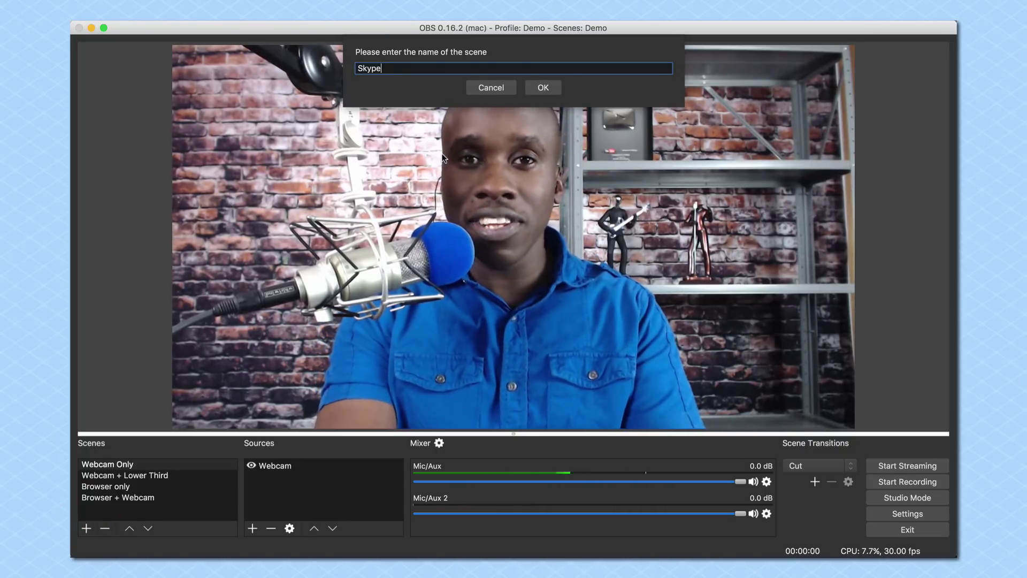
text(Interview)
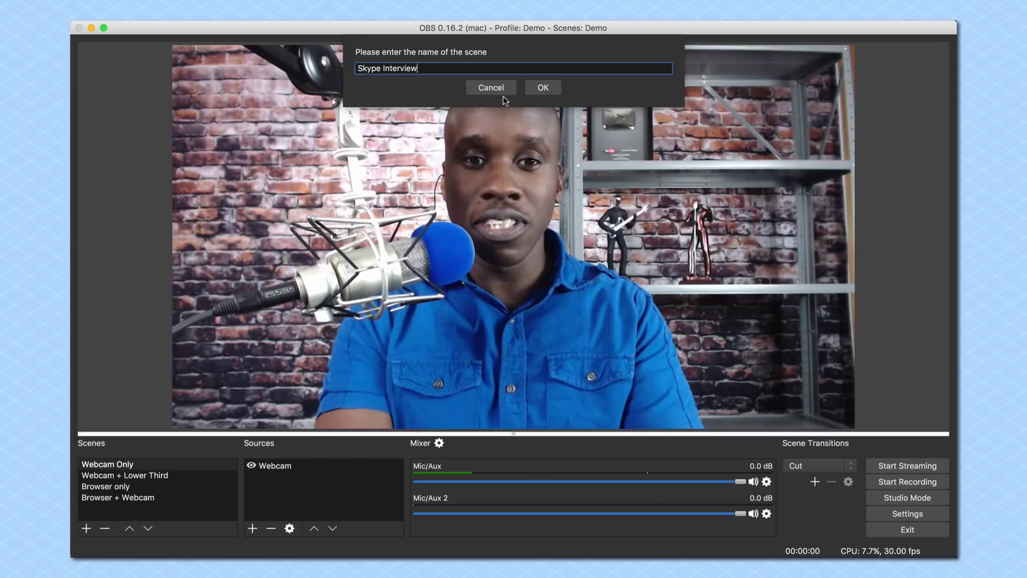
click(544, 88)
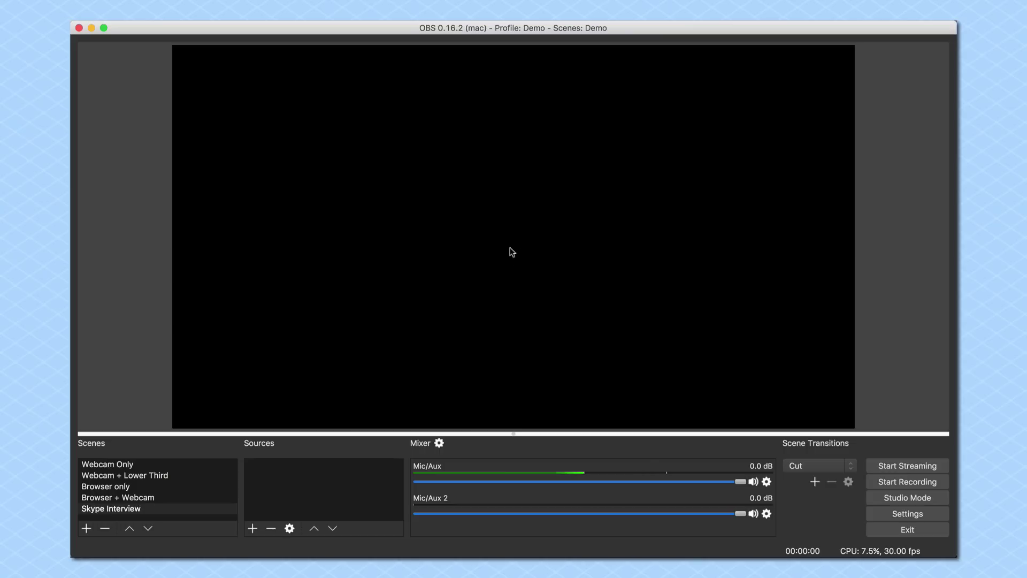
Step: Add the existing Webcam video capture device as a source in the Skype Interview scene
click(253, 528)
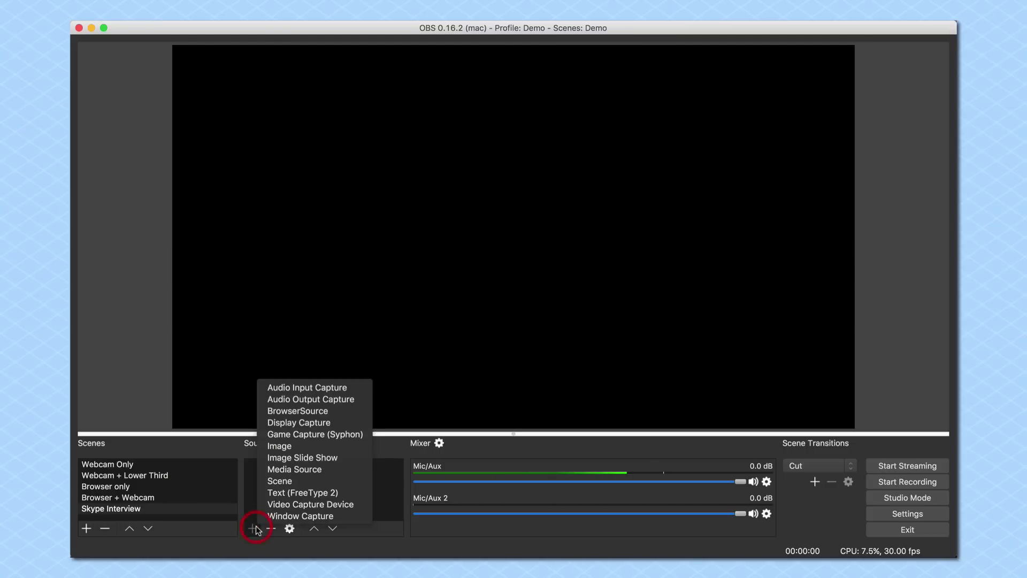
click(275, 505)
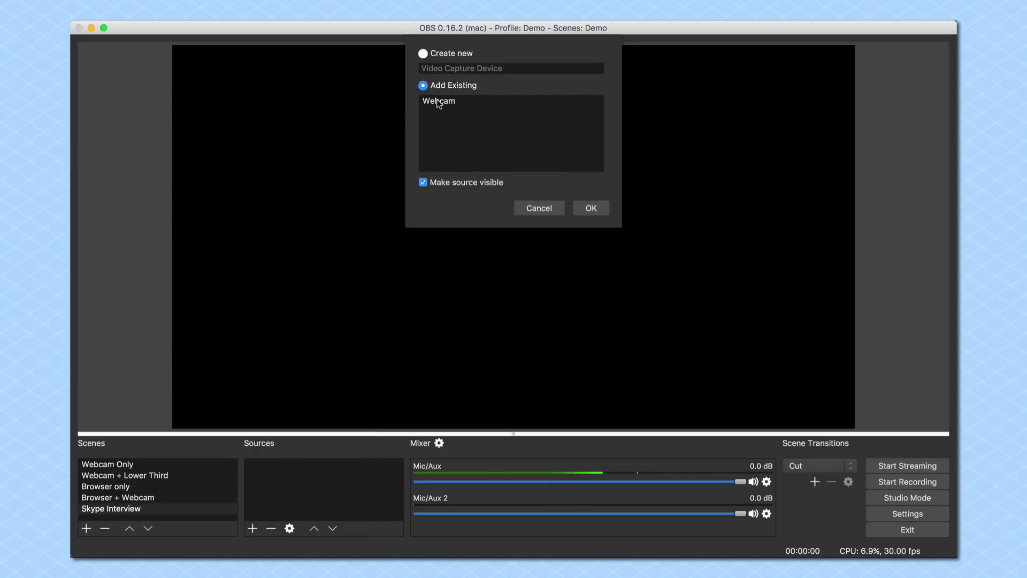
click(438, 99)
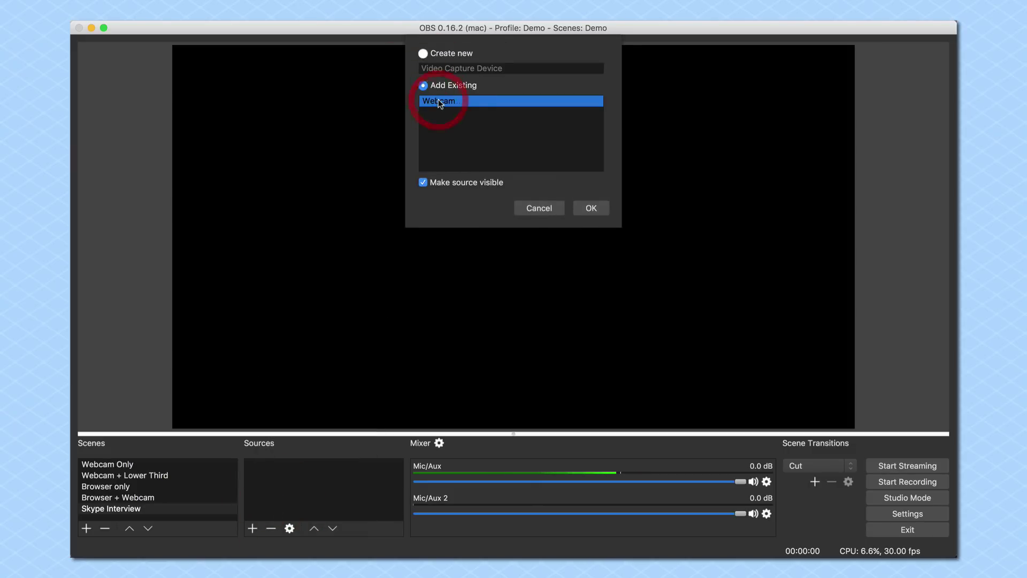
click(592, 208)
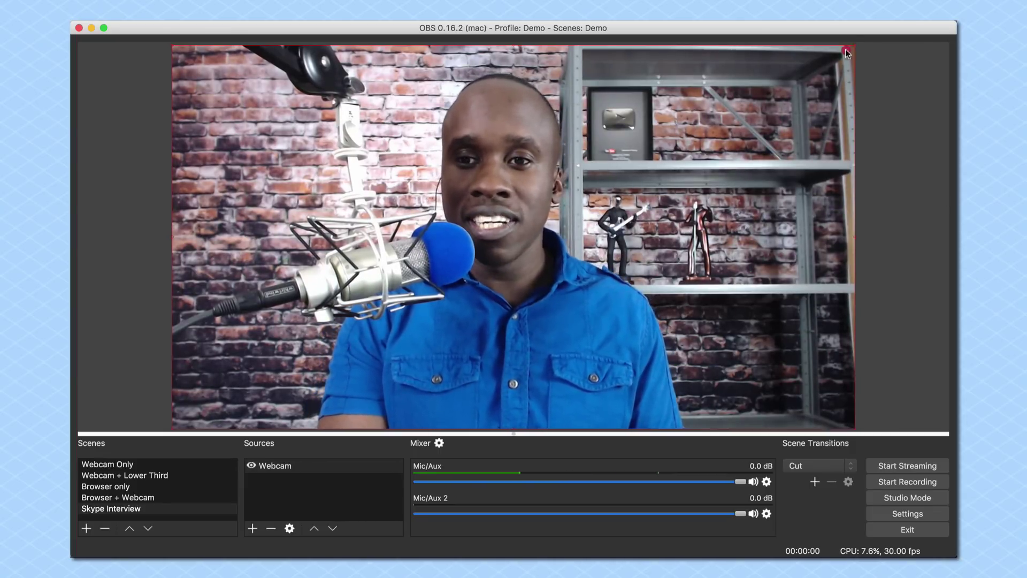
Step: Shrink the webcam to about half the canvas width, place it mid-height in the canvas's left half, and compare with the Webcam Only scene
drag(854, 45, 566, 207)
drag(442, 324, 442, 250)
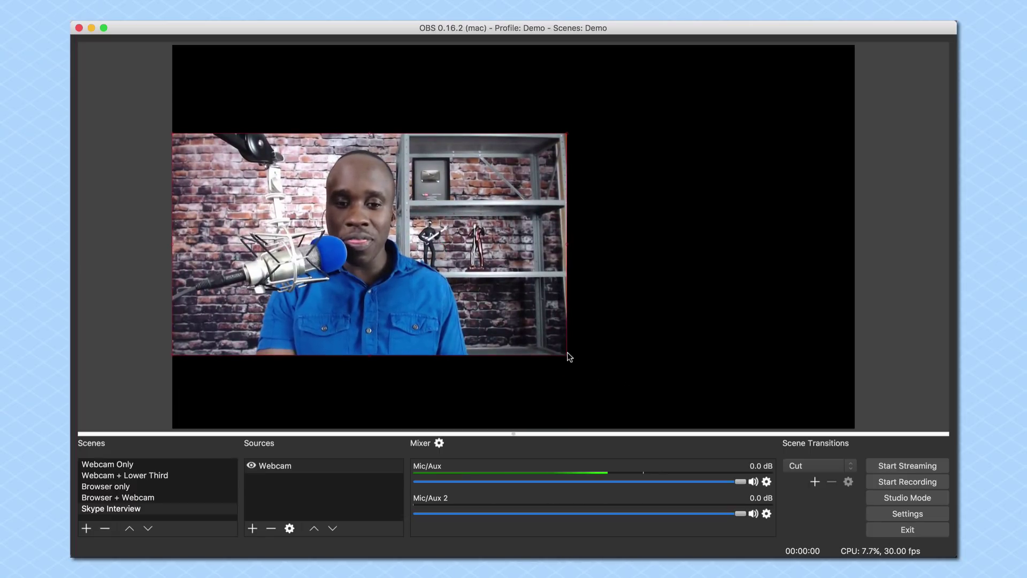
drag(567, 356, 535, 336)
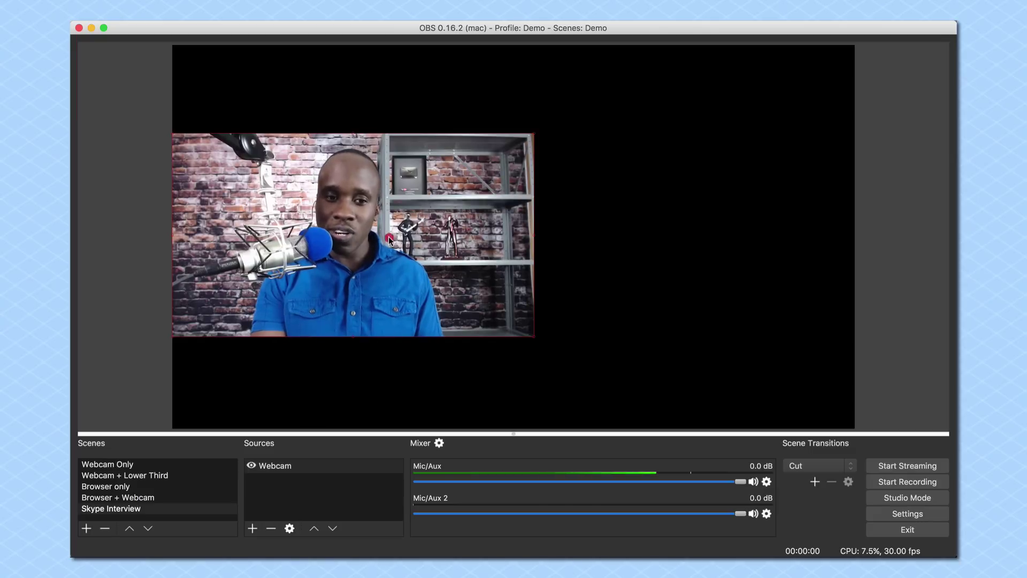
drag(390, 239, 396, 245)
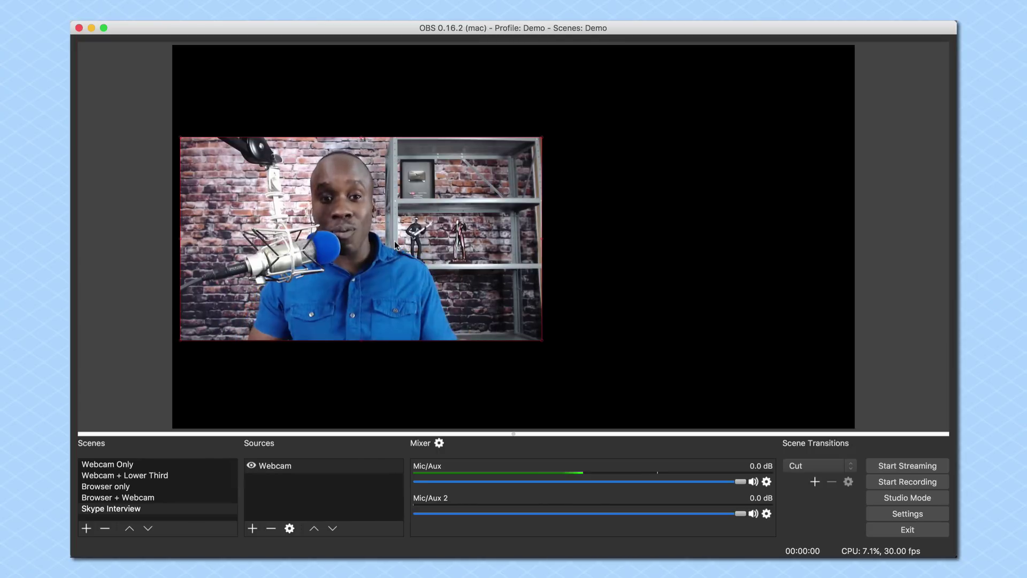
click(129, 465)
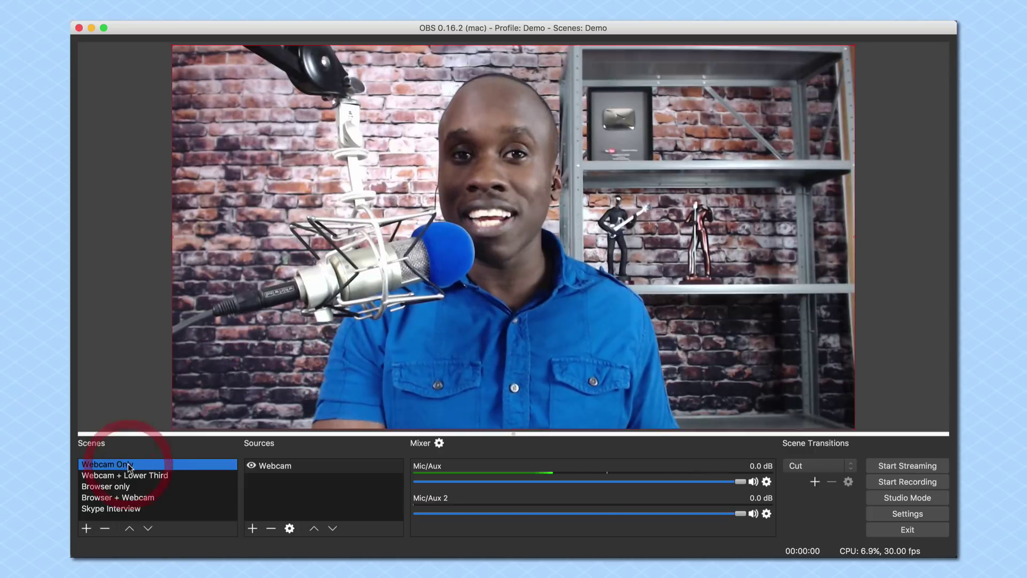
click(120, 511)
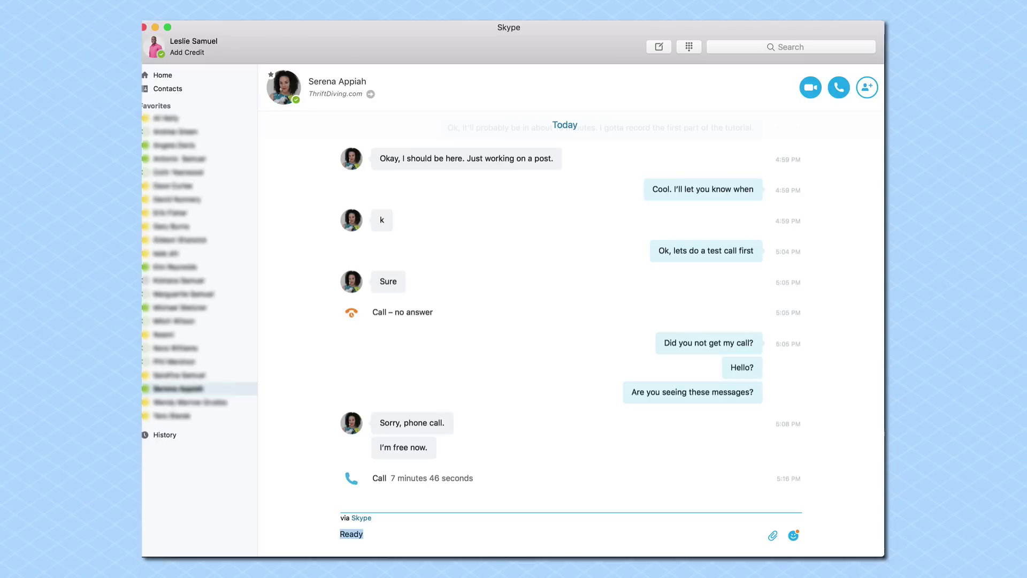
Step: Send the guest the message "Ready?" in Skype and start a video call with them
key(Return)
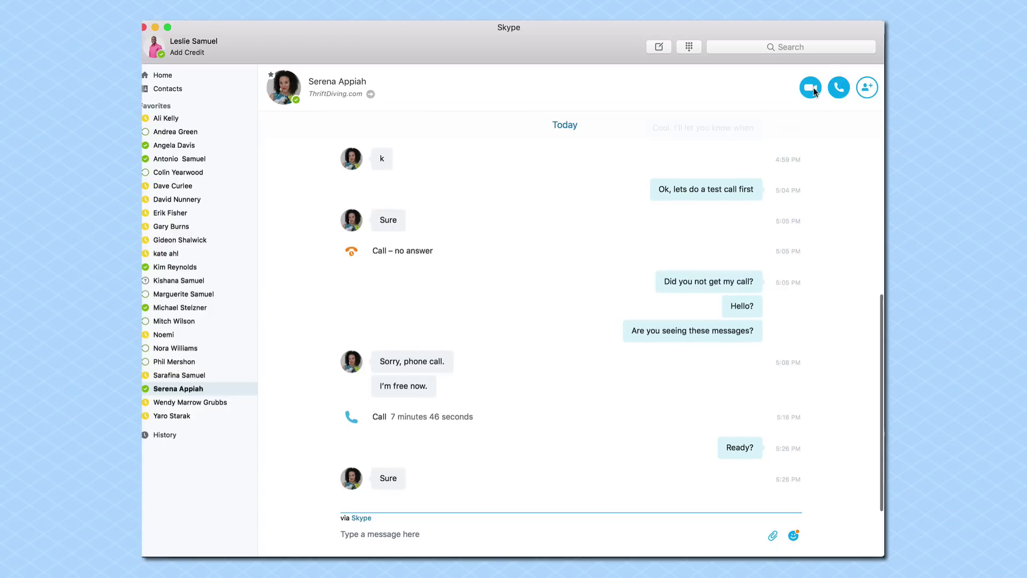
click(814, 91)
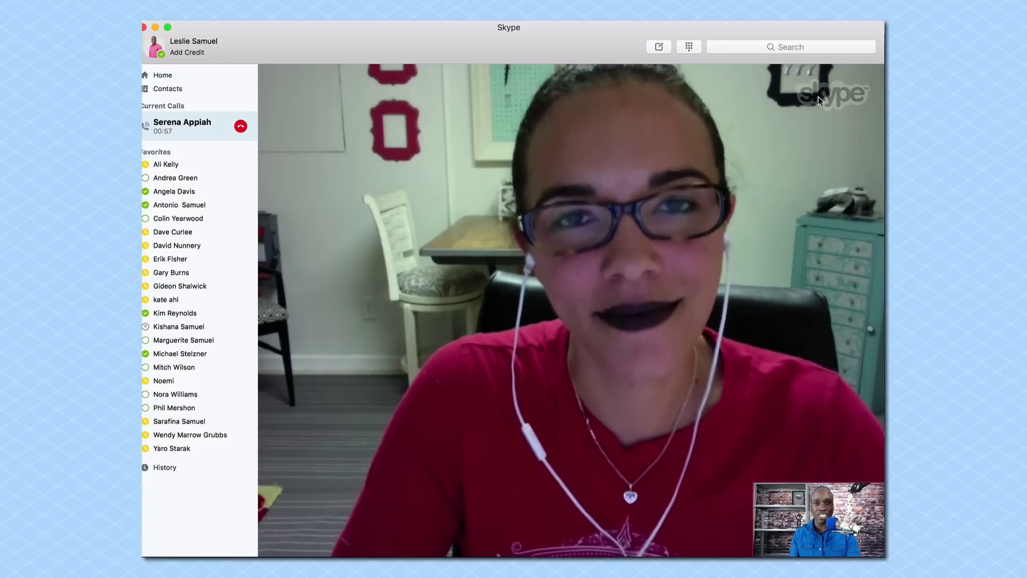
Step: Switch back to OBS and create a new Window Capture source named as the guest's webcam in the Skype Interview scene
key(super+Tab)
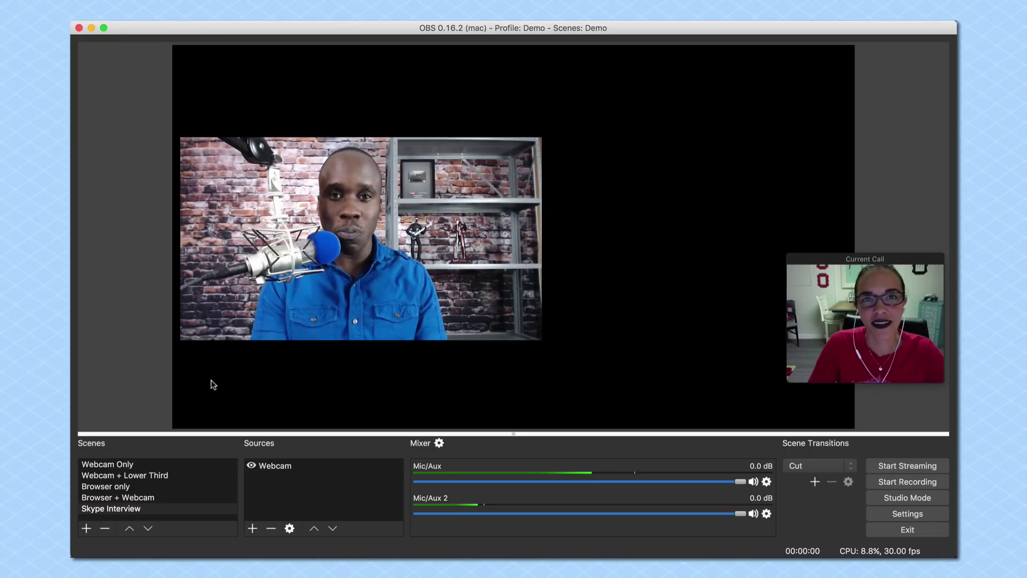
click(253, 535)
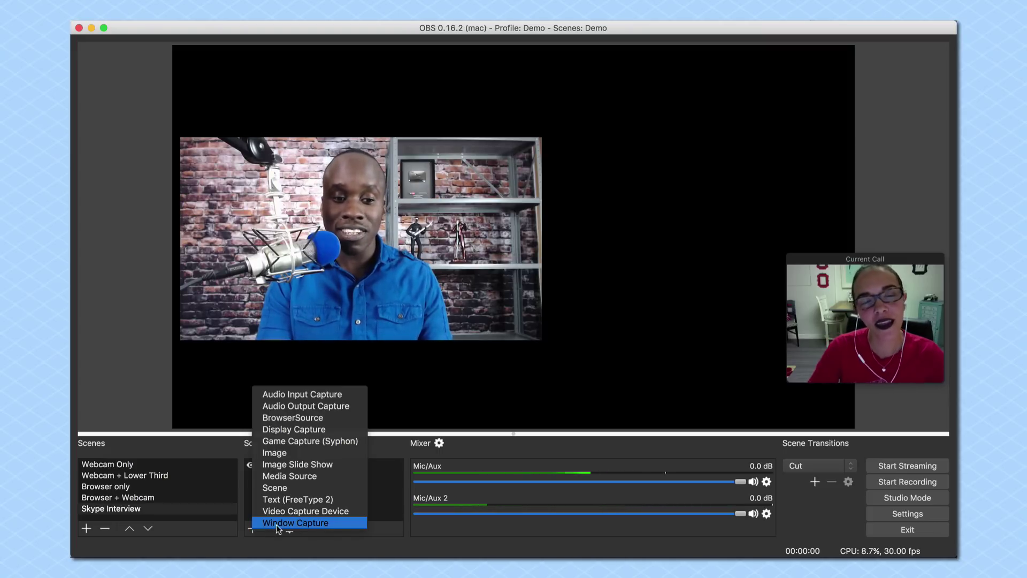
click(277, 523)
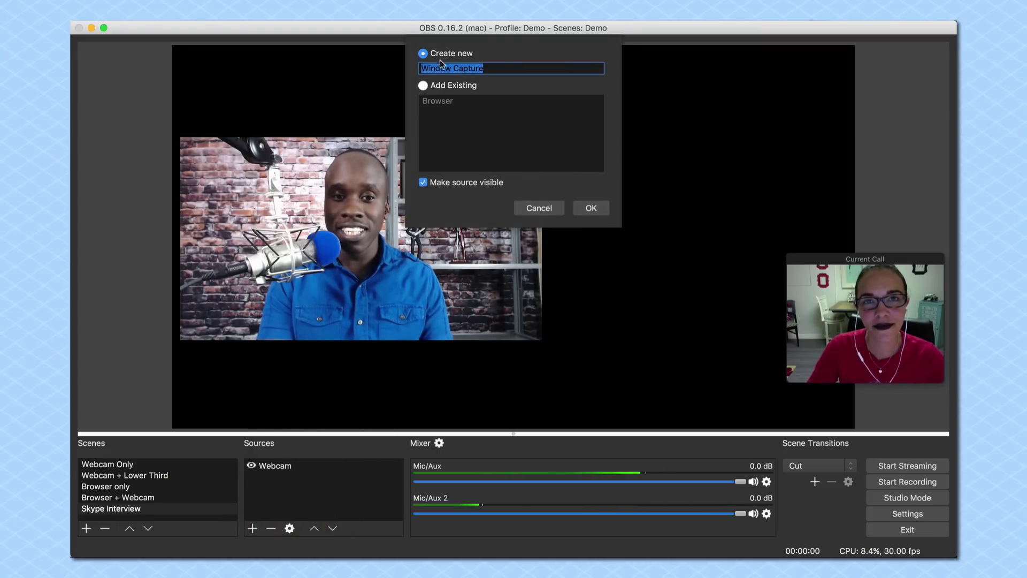
text(S)
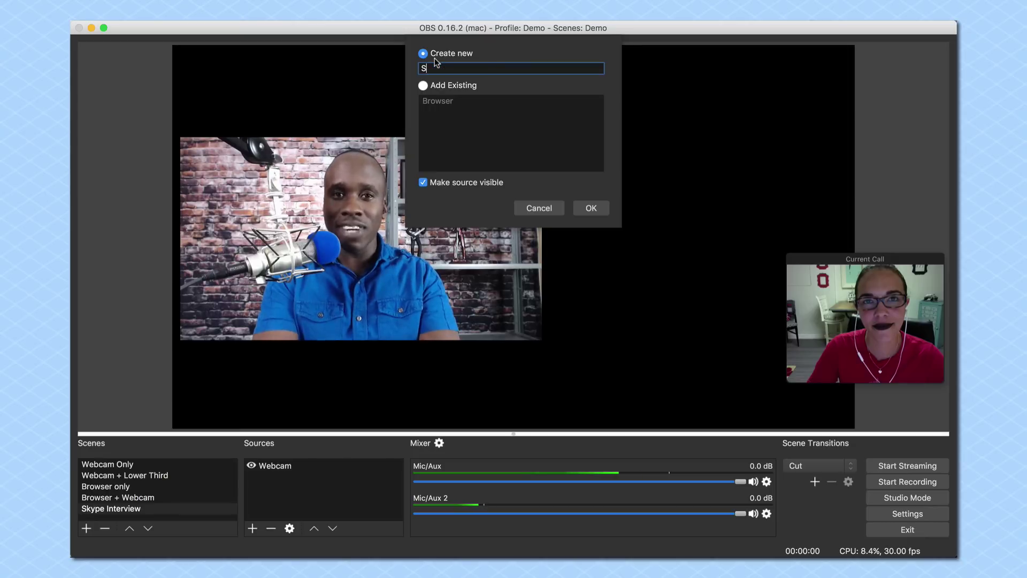
text(erena')
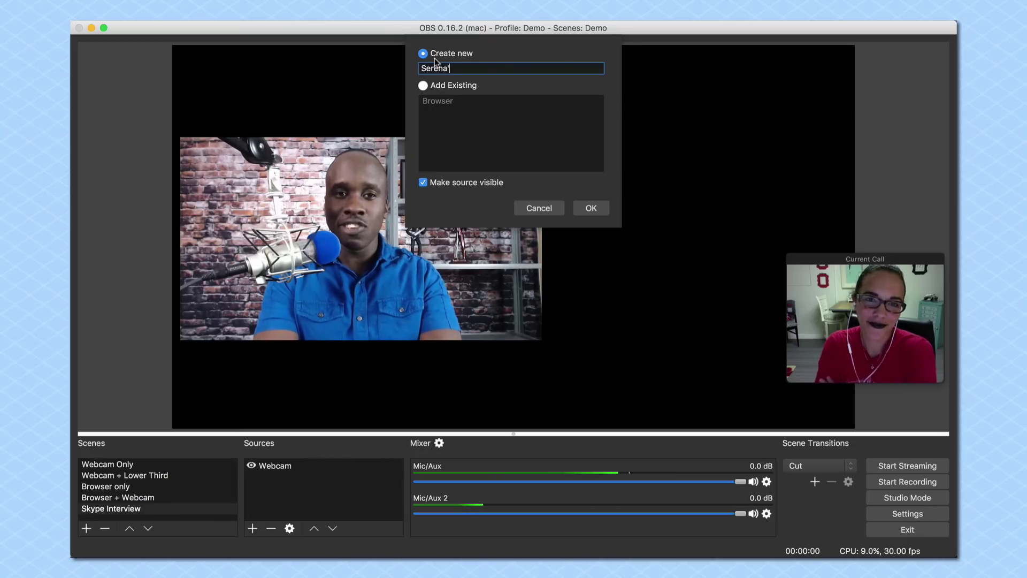
text(s Webcam)
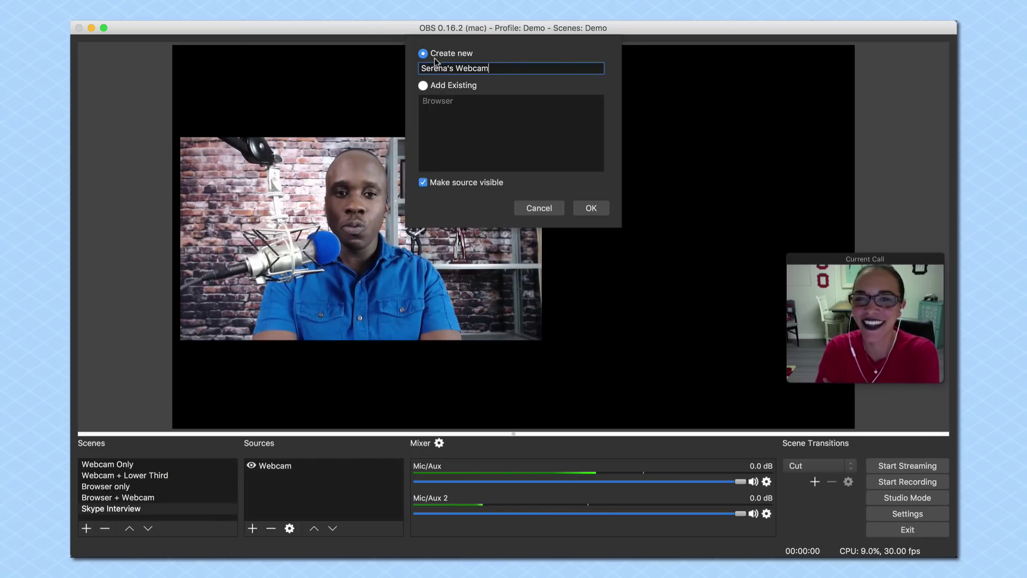
click(590, 208)
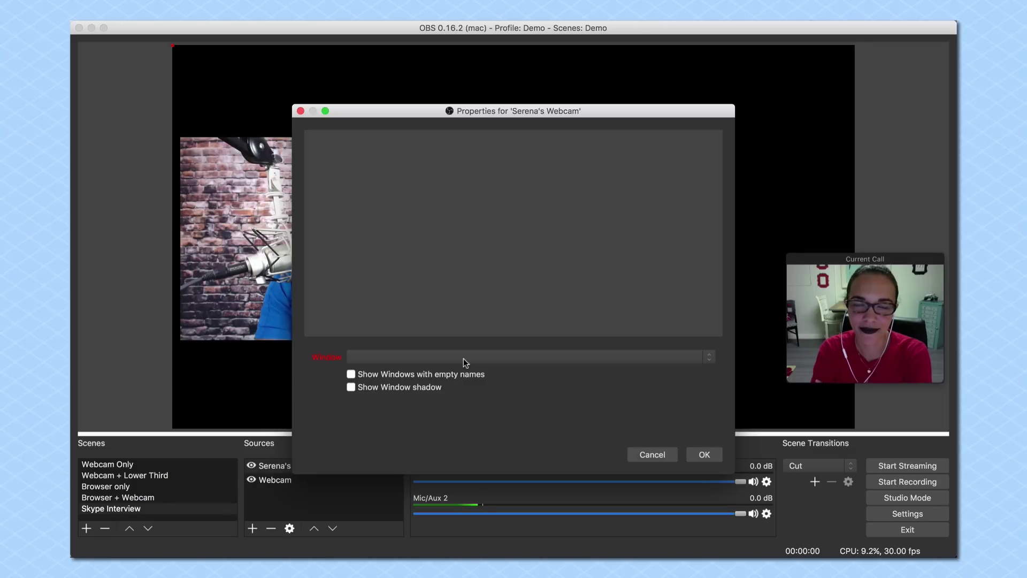
Step: Set the guest webcam source to capture the [Skype] Current Call window
click(463, 358)
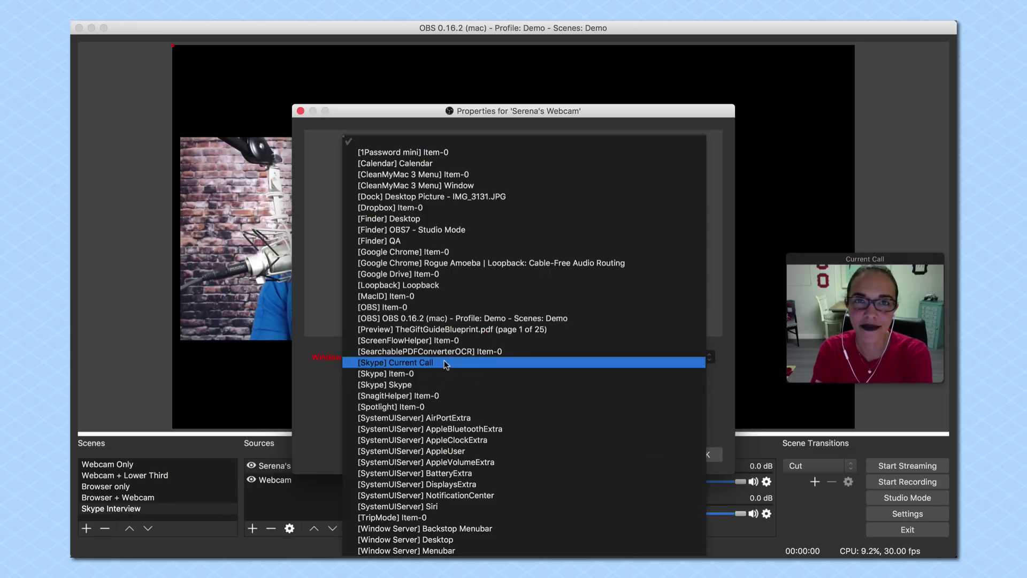
click(410, 363)
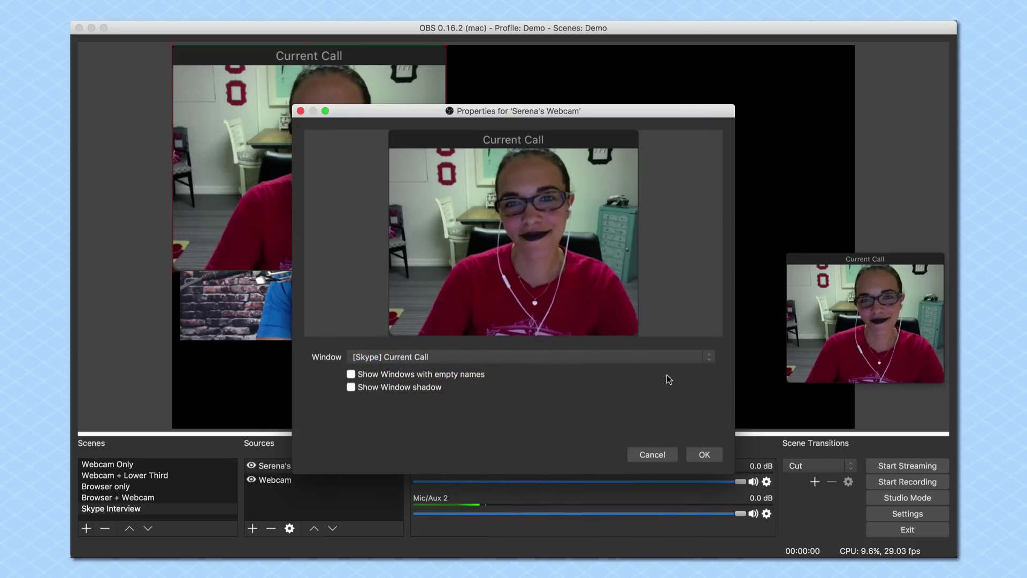
click(705, 455)
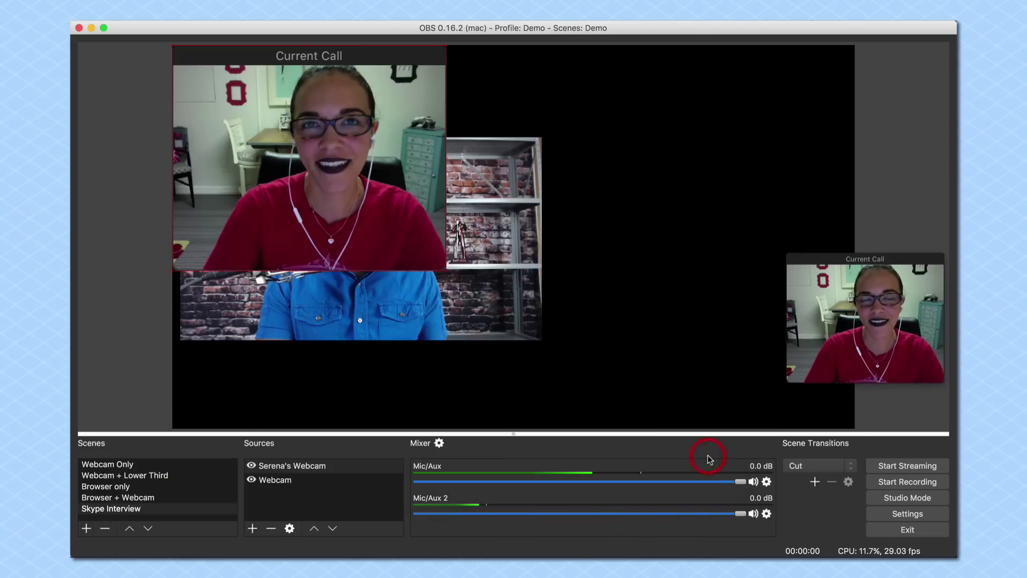
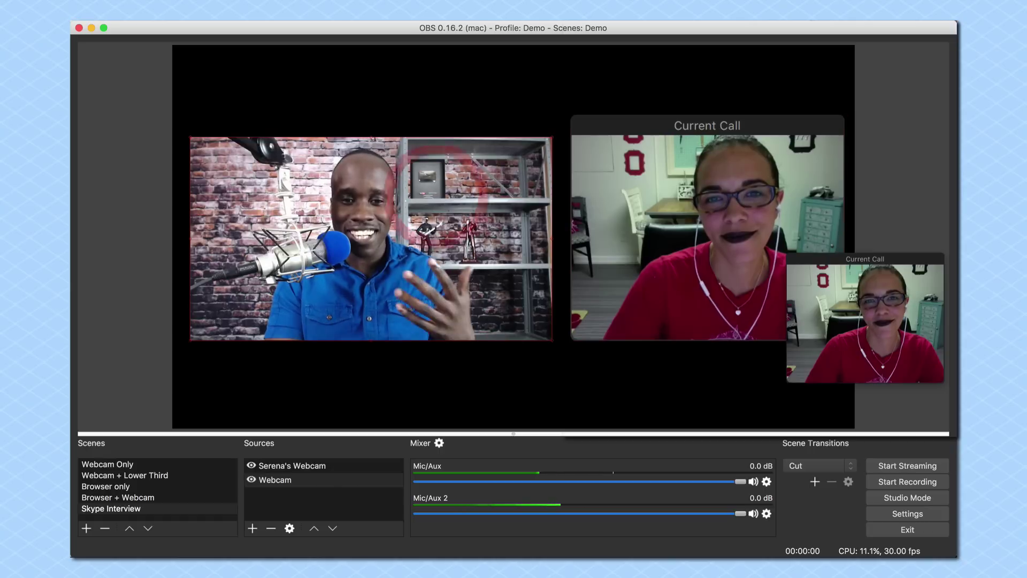
Step: Crop 38 pixels off the top of the guest's webcam source through its transform settings to remove the Current Call title bar
click(631, 187)
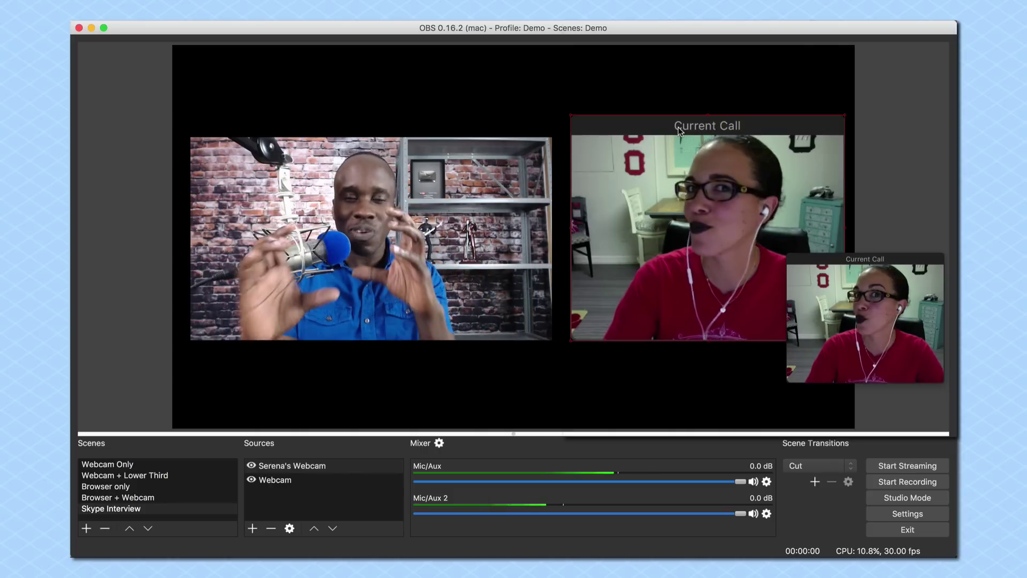
right_click(623, 209)
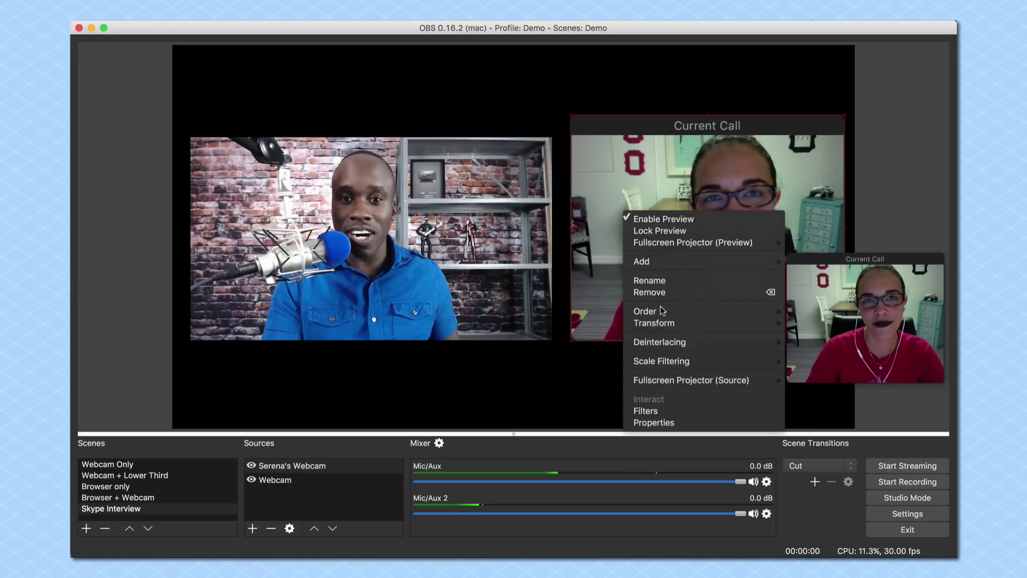
mouse_move(657, 323)
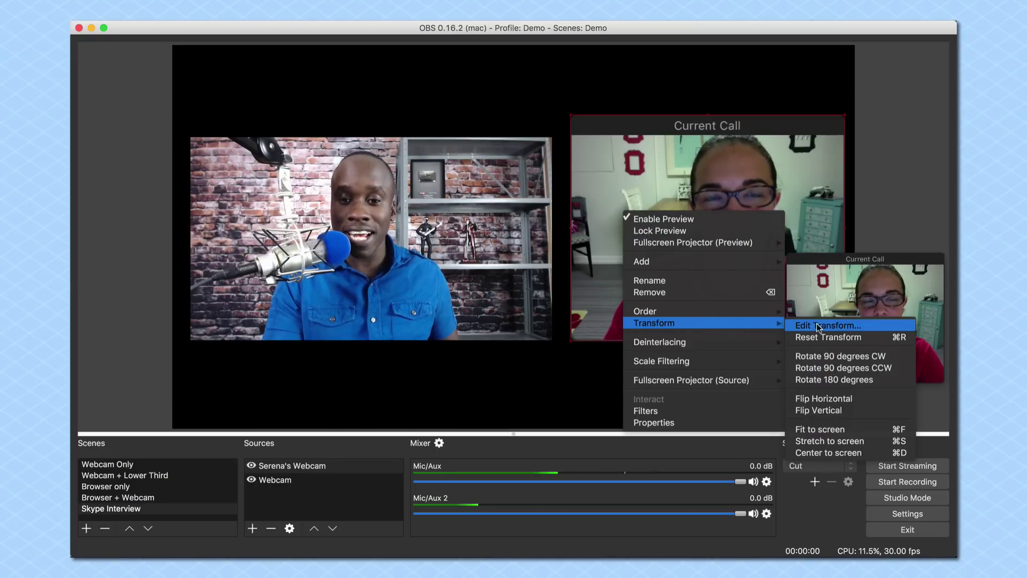
right_click(287, 466)
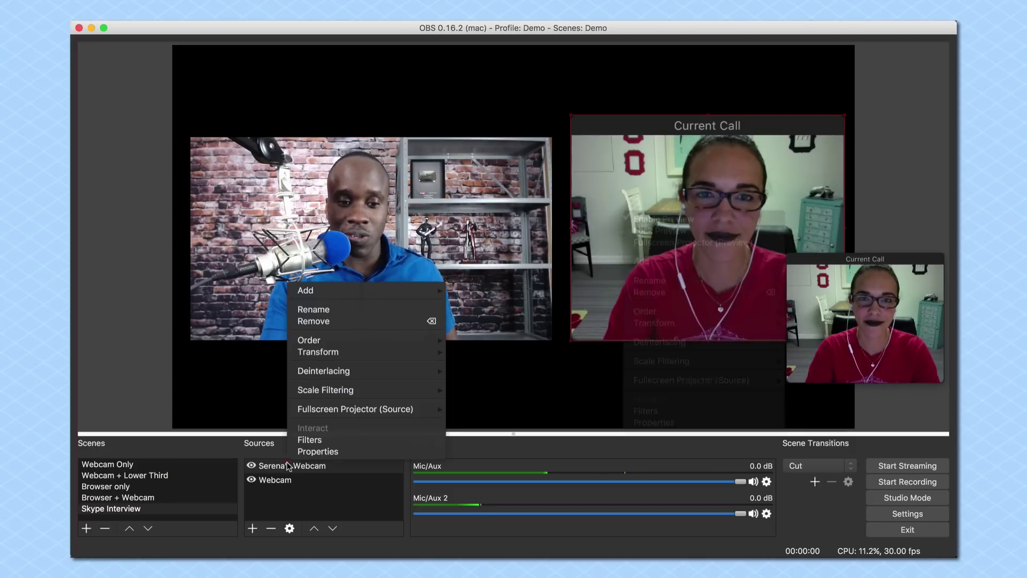
mouse_move(345, 351)
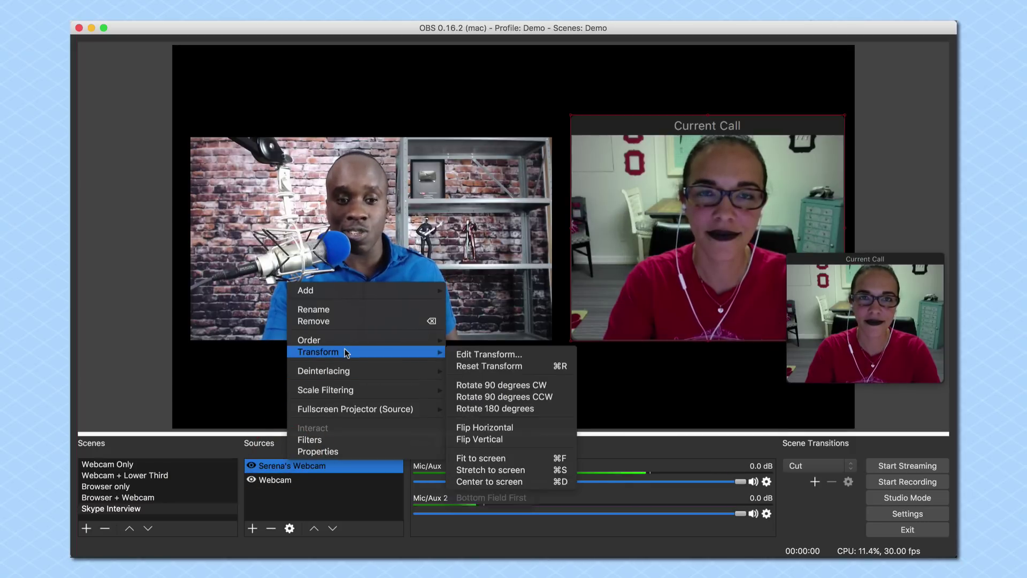
click(486, 356)
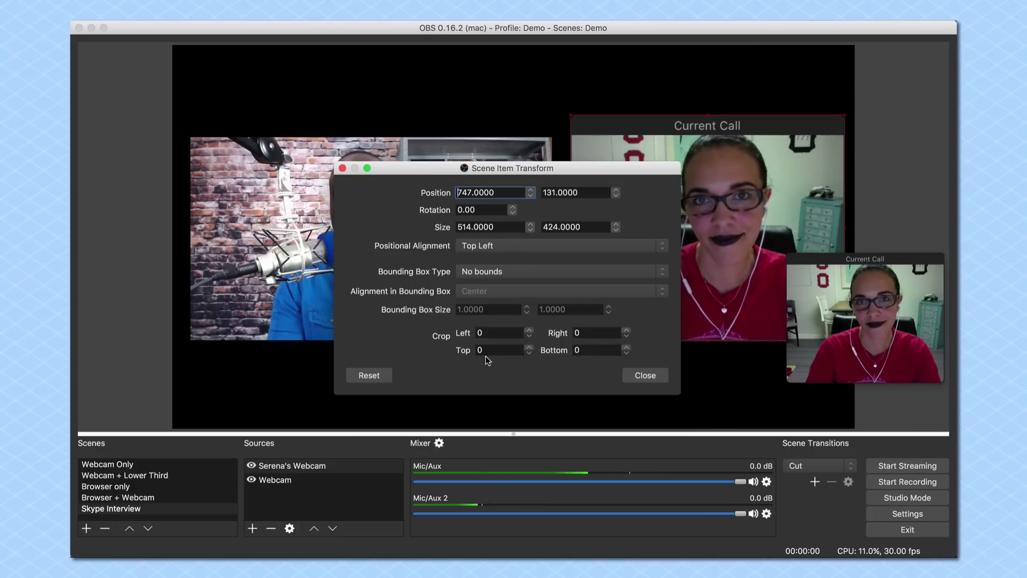
drag(509, 165, 357, 125)
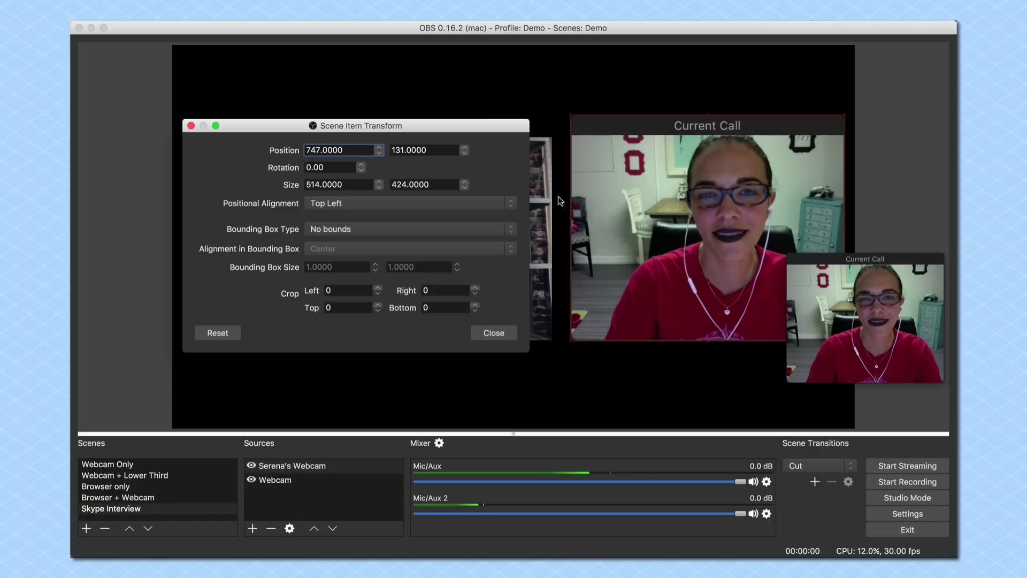
click(378, 306)
click(378, 306)
click(378, 306)
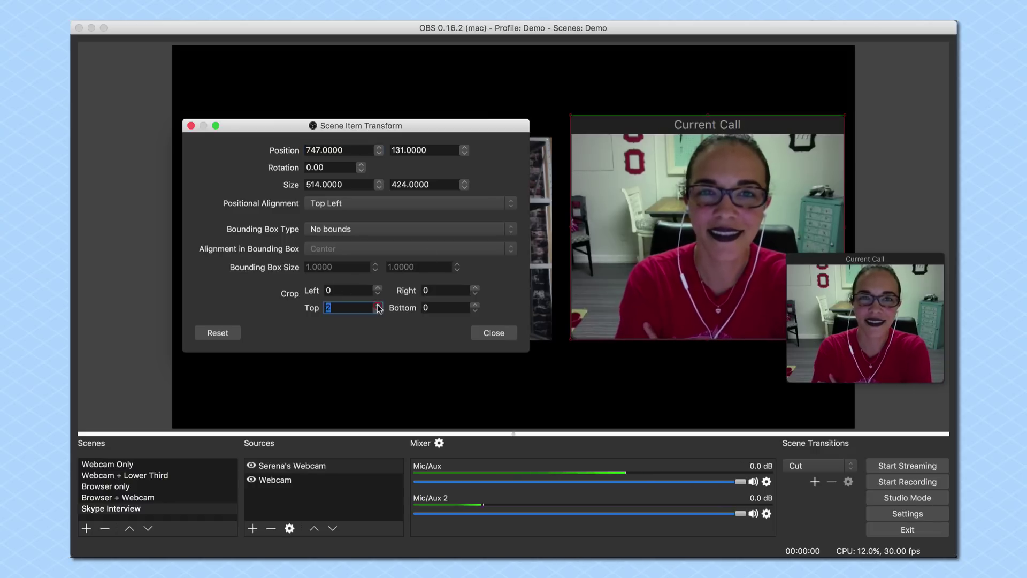
click(379, 306)
click(378, 305)
click(378, 306)
click(378, 306)
click(378, 306)
click(378, 306)
click(378, 306)
click(378, 306)
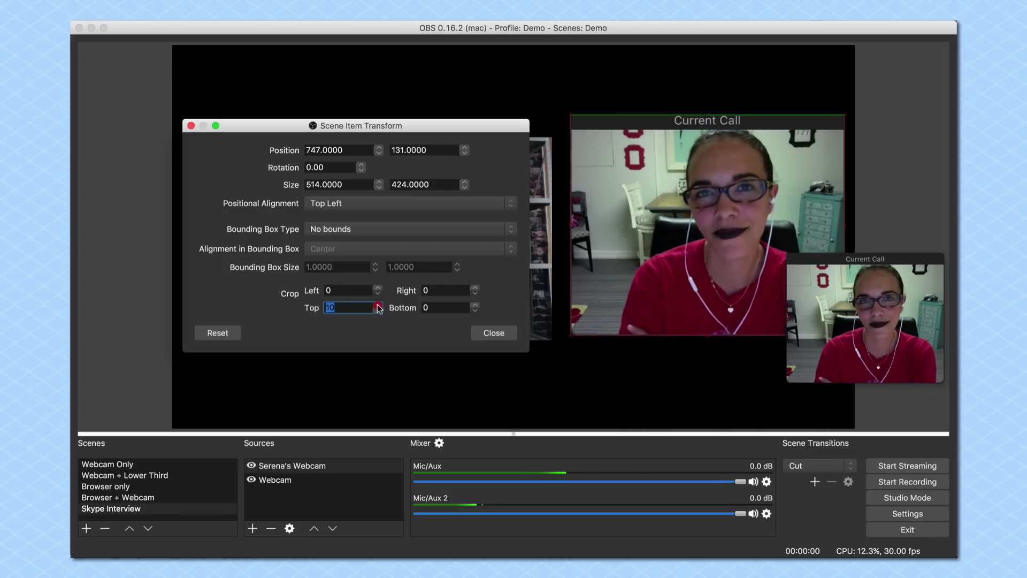
click(378, 306)
click(378, 306)
click(378, 306)
click(378, 306)
click(378, 306)
click(378, 306)
click(378, 306)
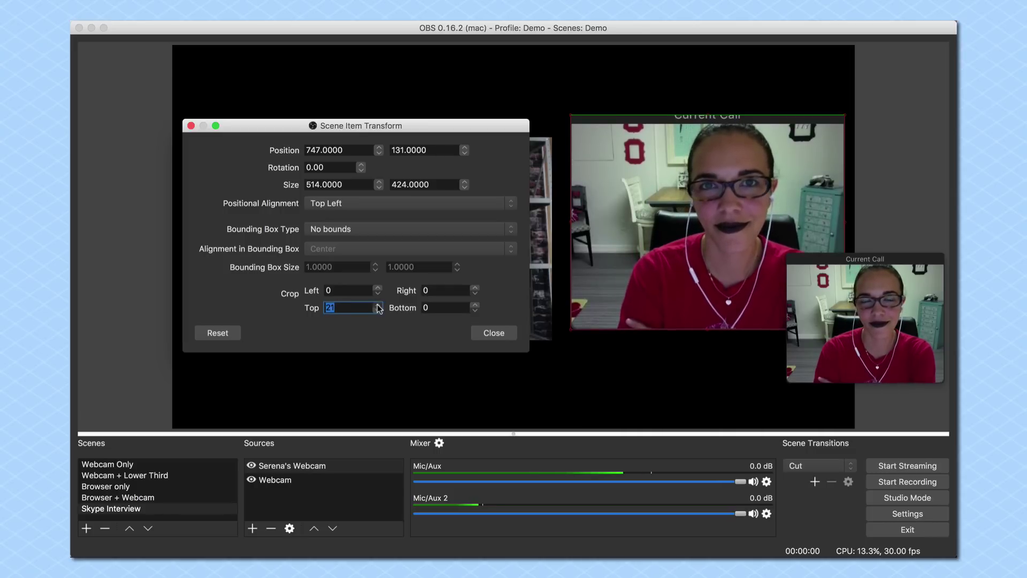
click(378, 306)
click(378, 306)
click(378, 306)
click(378, 305)
click(378, 306)
click(379, 306)
click(378, 306)
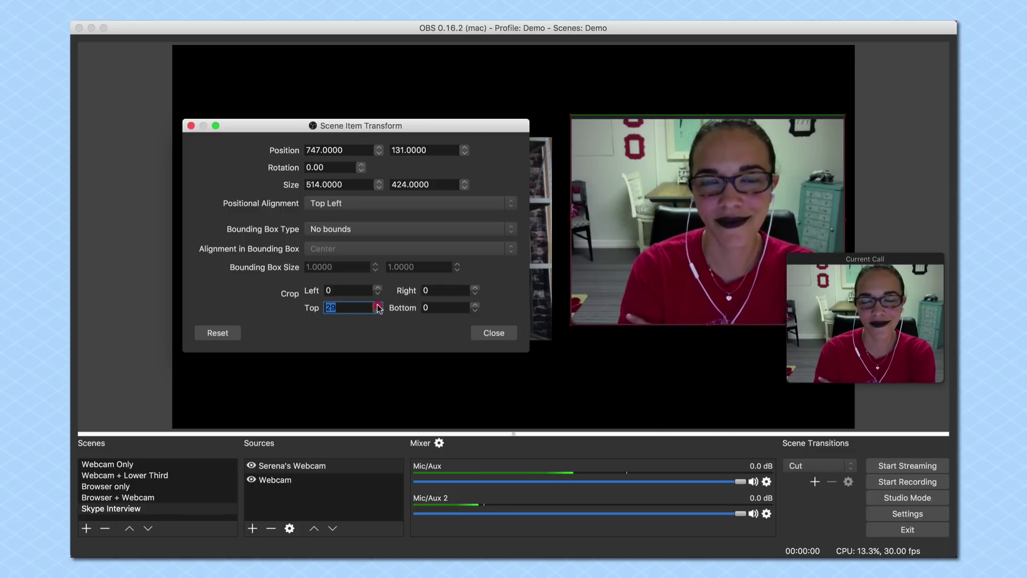
click(378, 306)
click(378, 306)
click(378, 305)
click(378, 306)
click(378, 306)
click(378, 306)
click(378, 306)
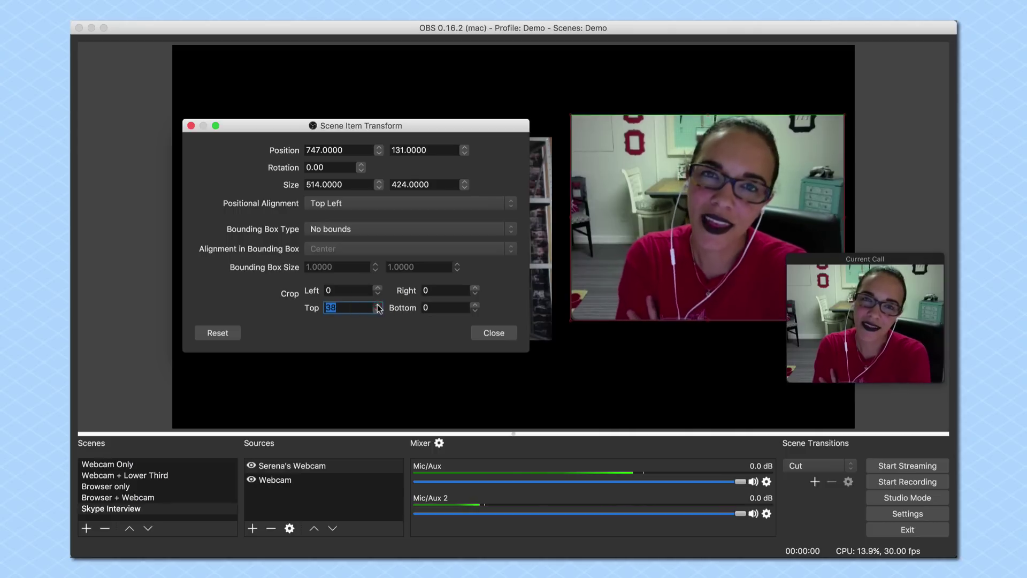
click(492, 333)
Step: Move the cropped guest video down level with the host's webcam and shrink it slightly so both heights match
drag(667, 184, 667, 205)
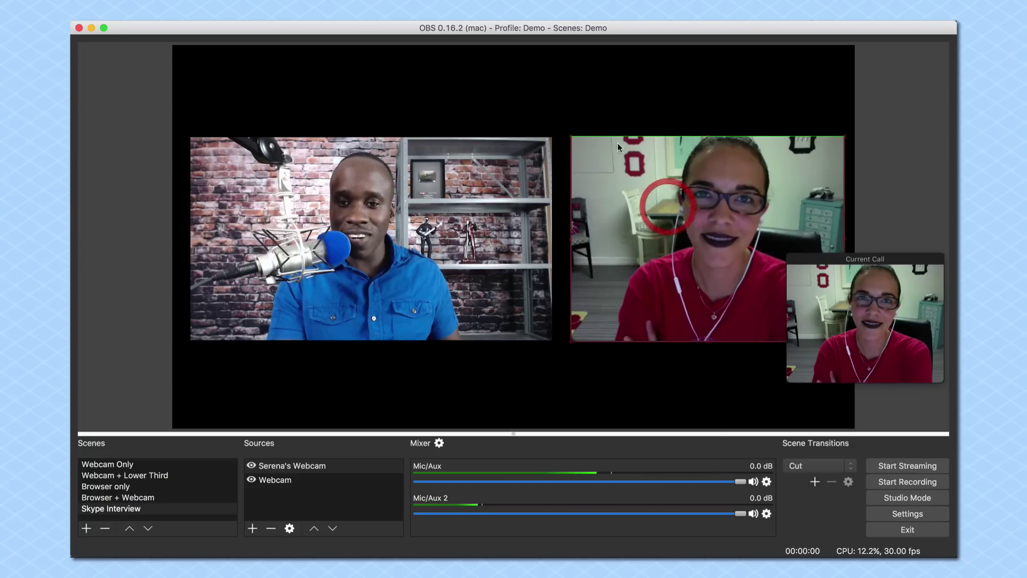
drag(571, 138, 573, 140)
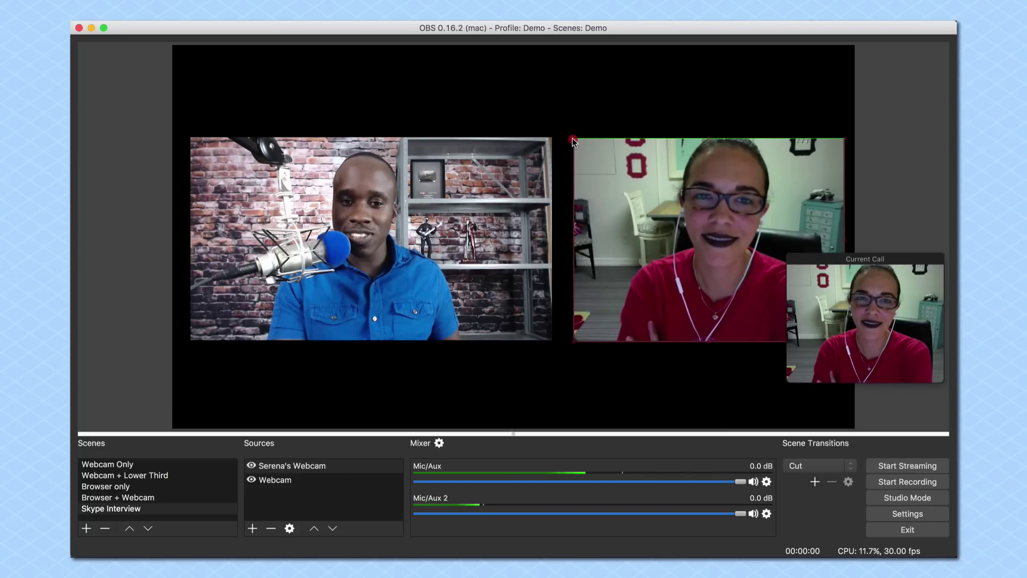
click(649, 204)
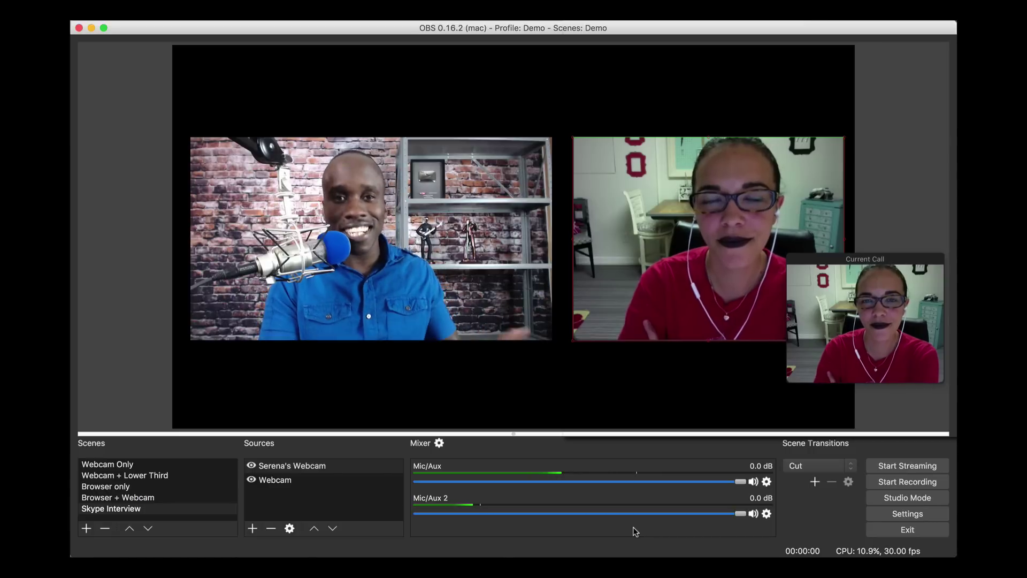
Step: Create a new scene named with the guest's first name followed by "'s Webcam Alone"
click(86, 528)
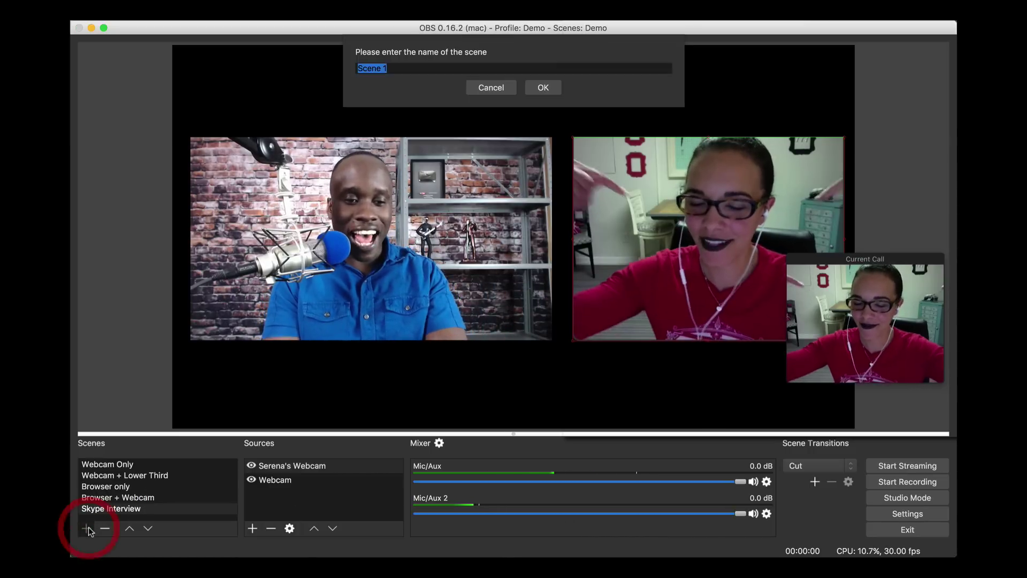
text(Ser)
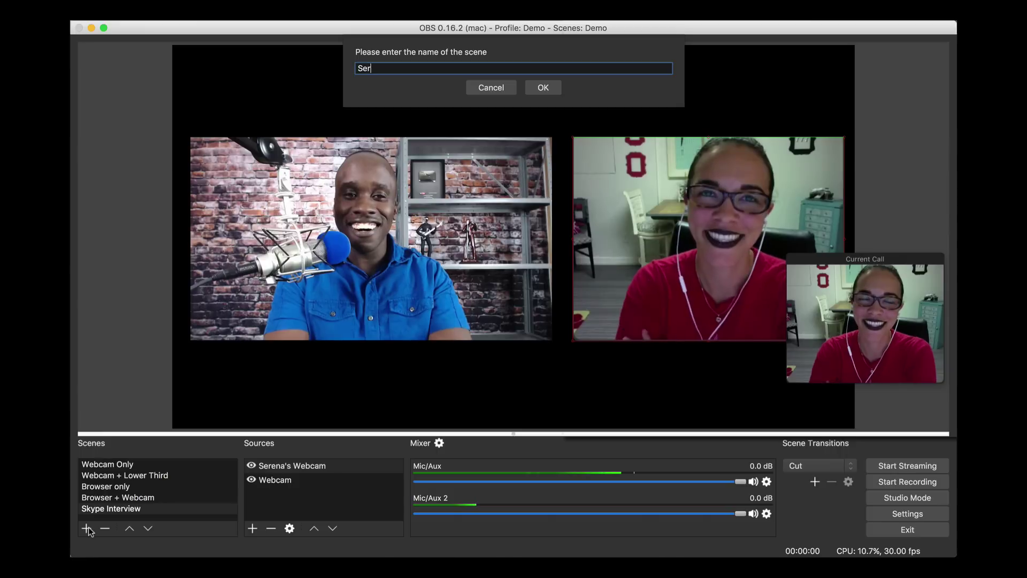
text(ena)
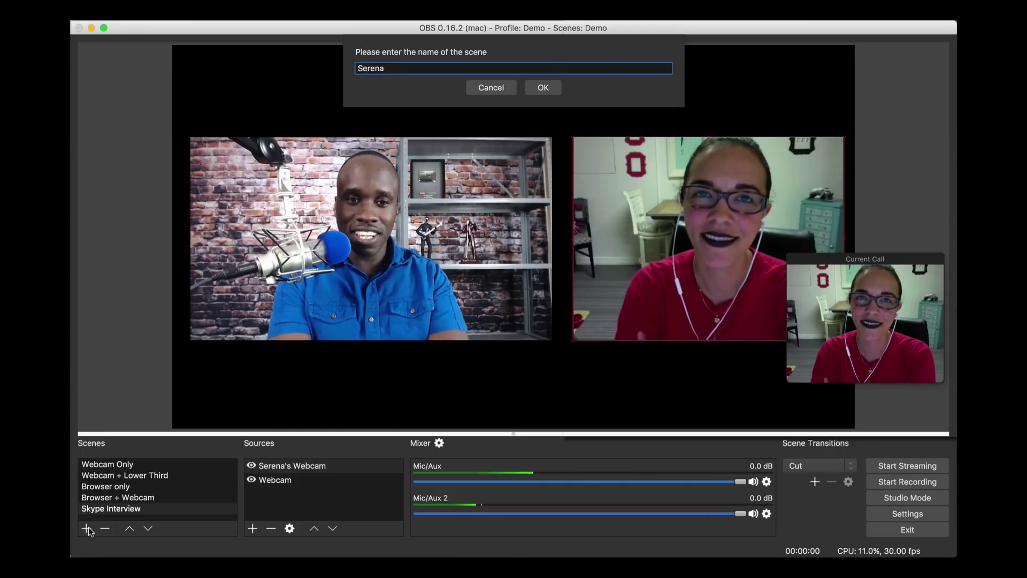
text('s Webcam )
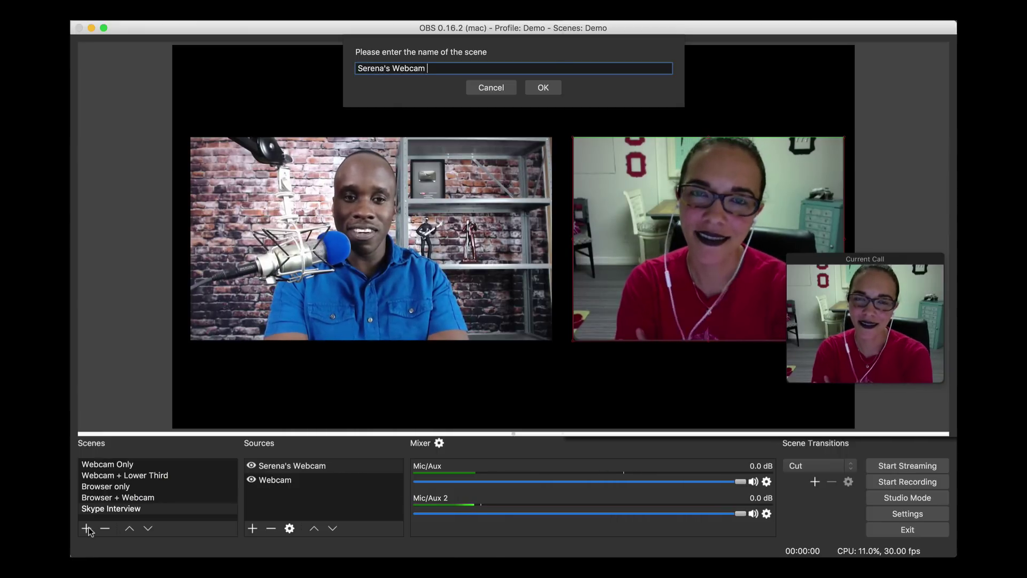
text(Alone)
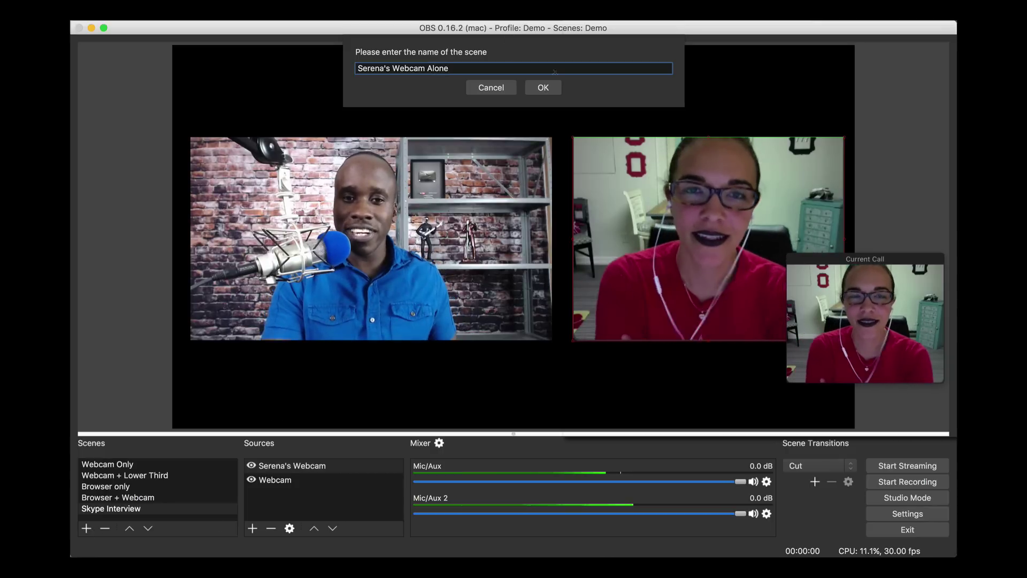
click(547, 88)
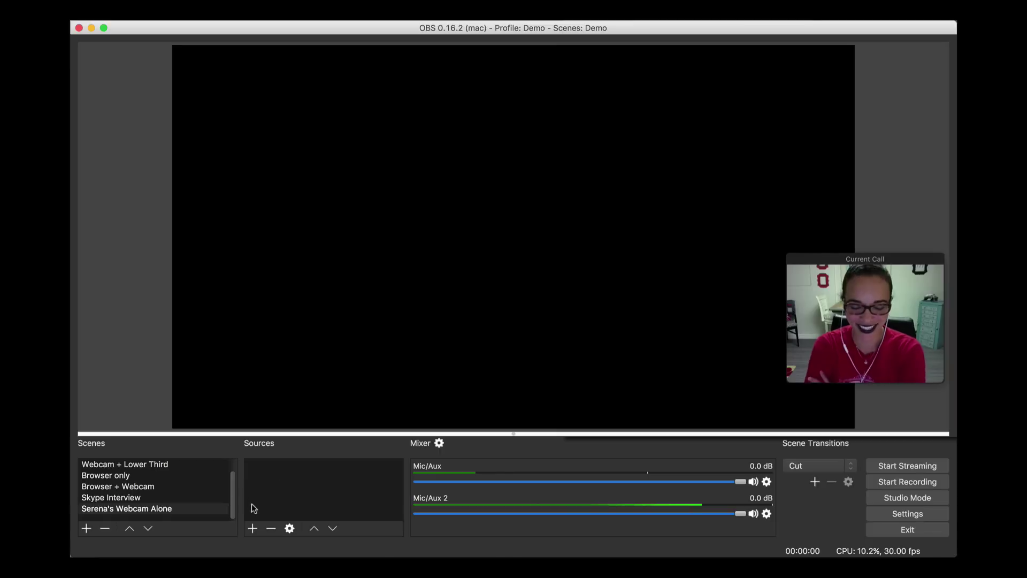
Step: Add the existing guest webcam window capture to the new scene and enlarge it to fill the canvas with its title bar out of frame
click(252, 528)
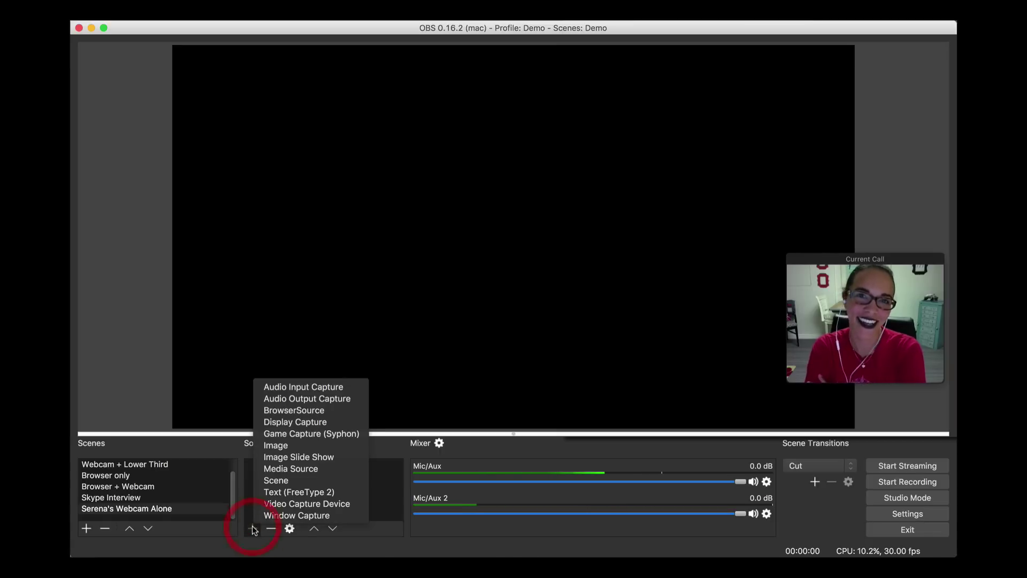
click(282, 515)
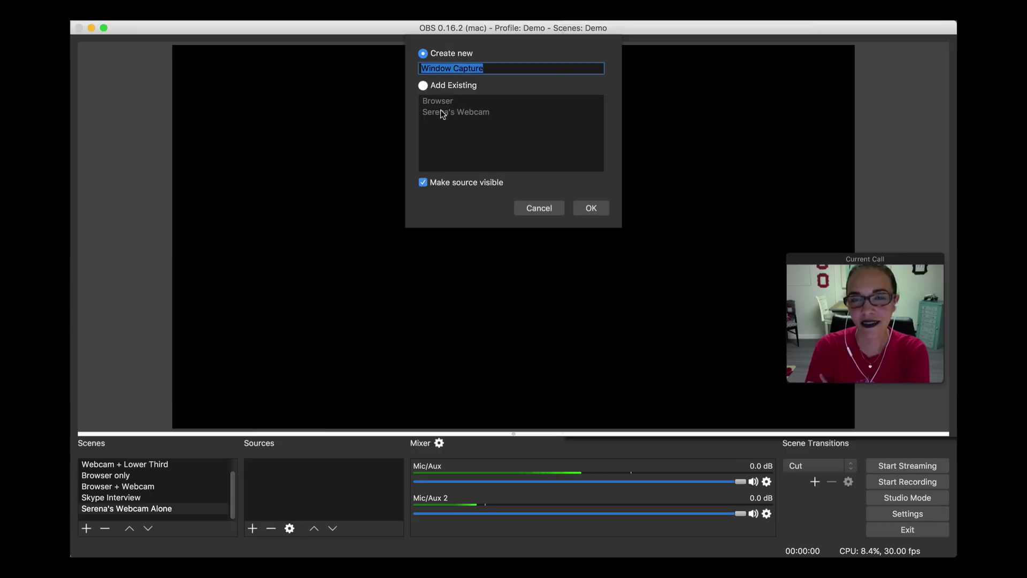
click(422, 85)
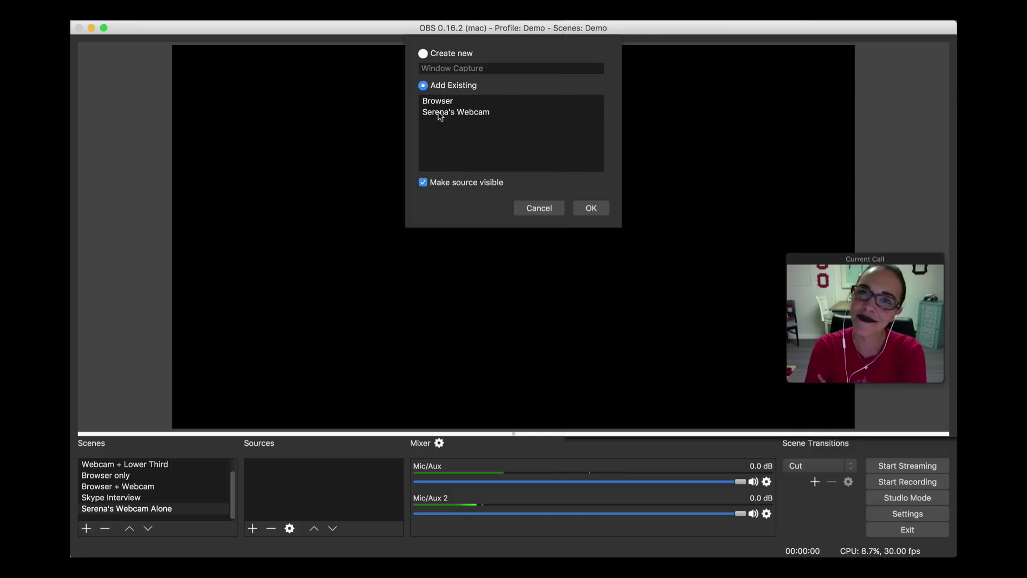
click(439, 113)
click(590, 209)
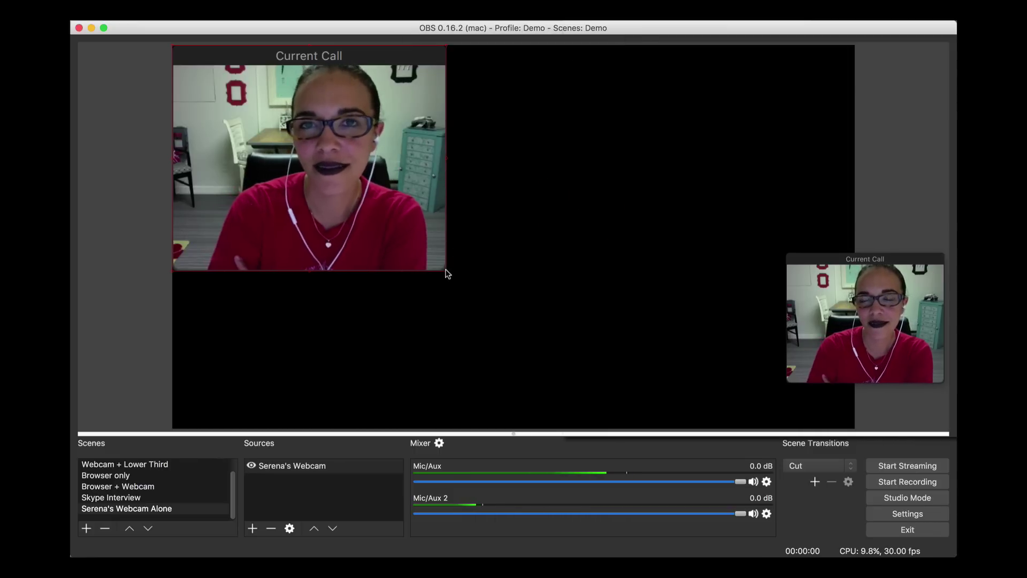
drag(447, 273, 851, 393)
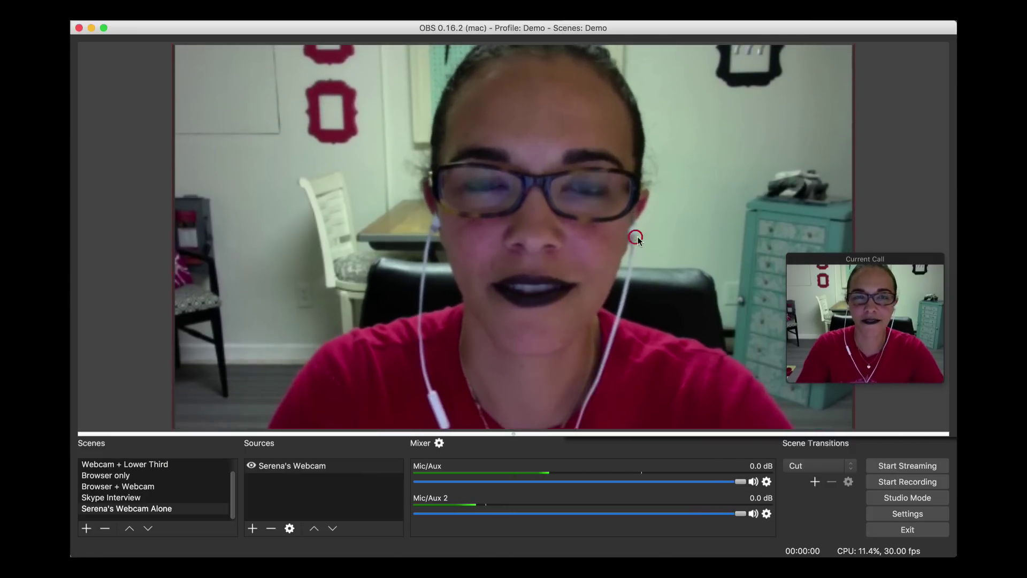
Step: Preview the interview scenes by switching to Skype Interview, to Webcam Only and back to Skype Interview
click(128, 497)
scroll(128, 500, up, 1)
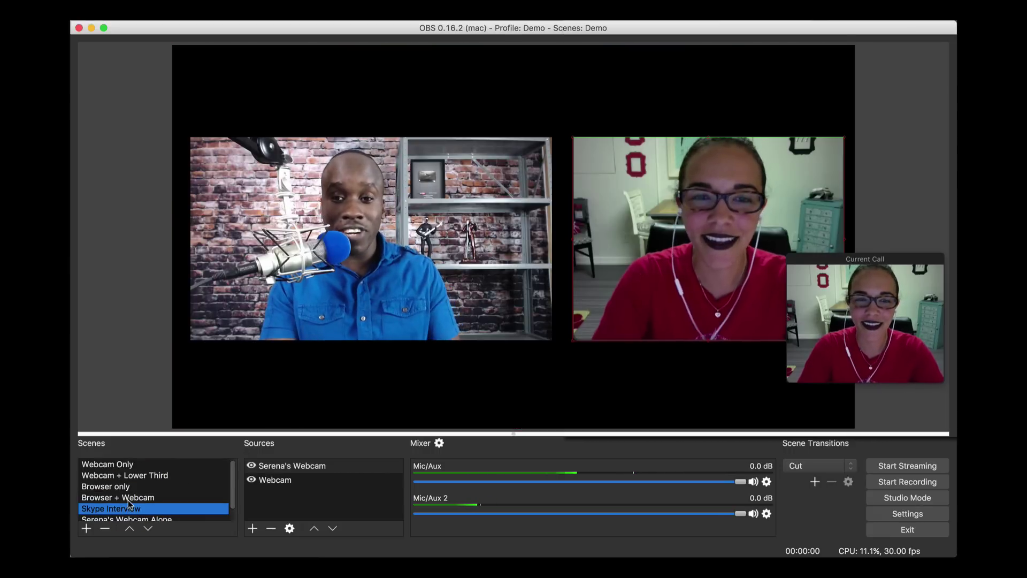
click(129, 465)
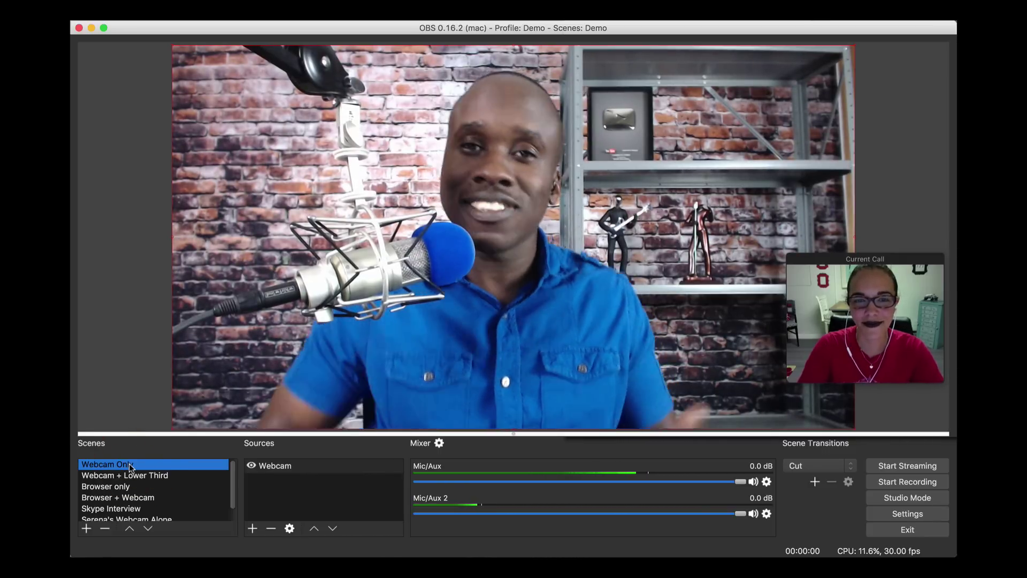
scroll(129, 467, down, 1)
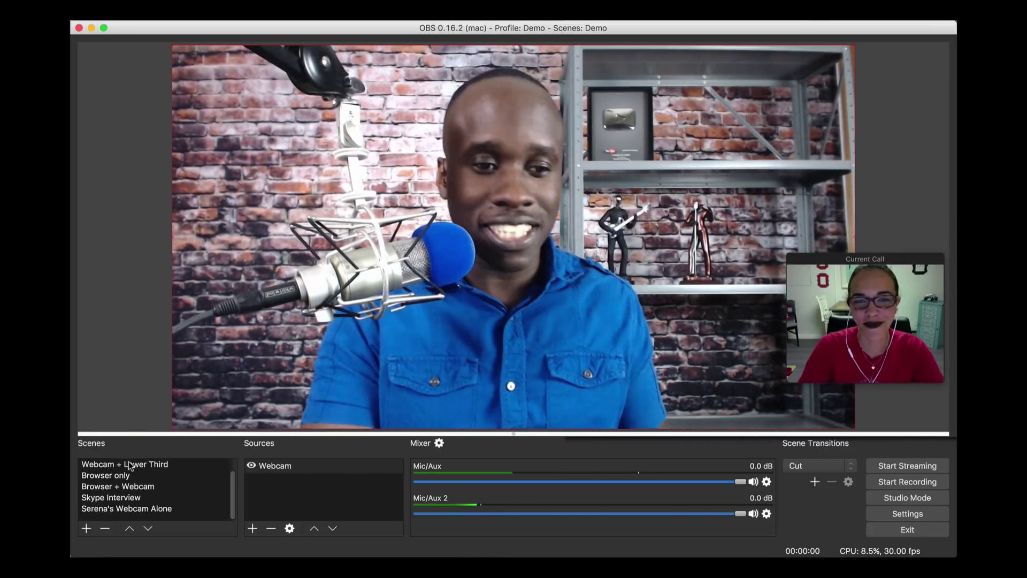
click(115, 497)
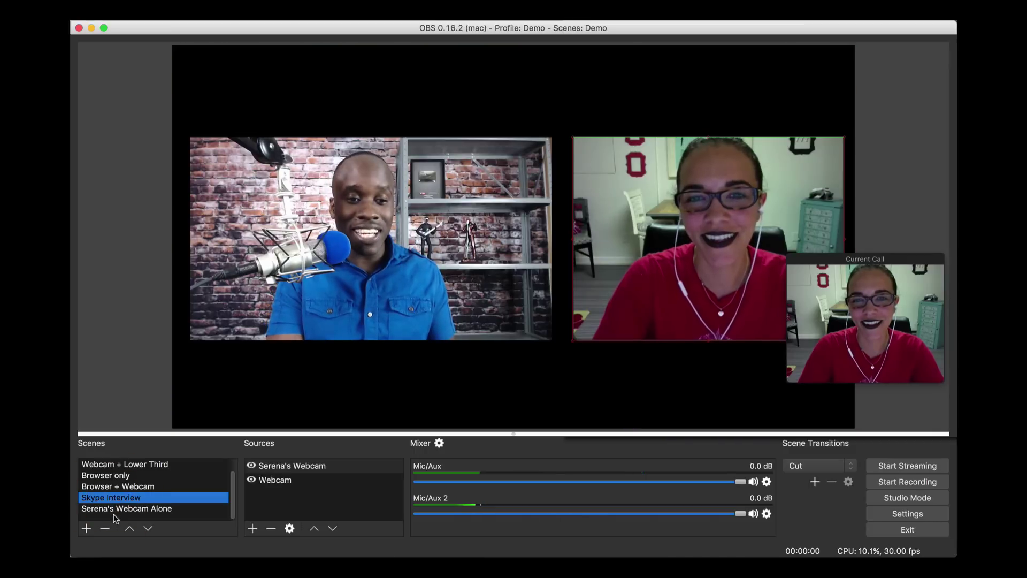